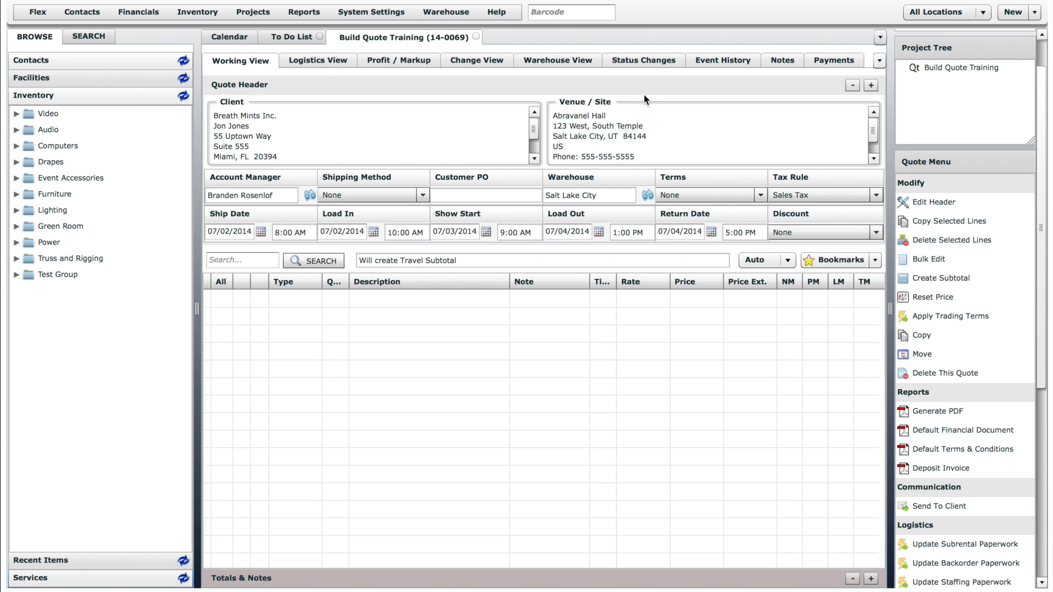
# Collapse the quote header and add two 48" LCD TVs to the quote from the TVs and Monitors group of the Video inventory.
pyautogui.click(848, 85)
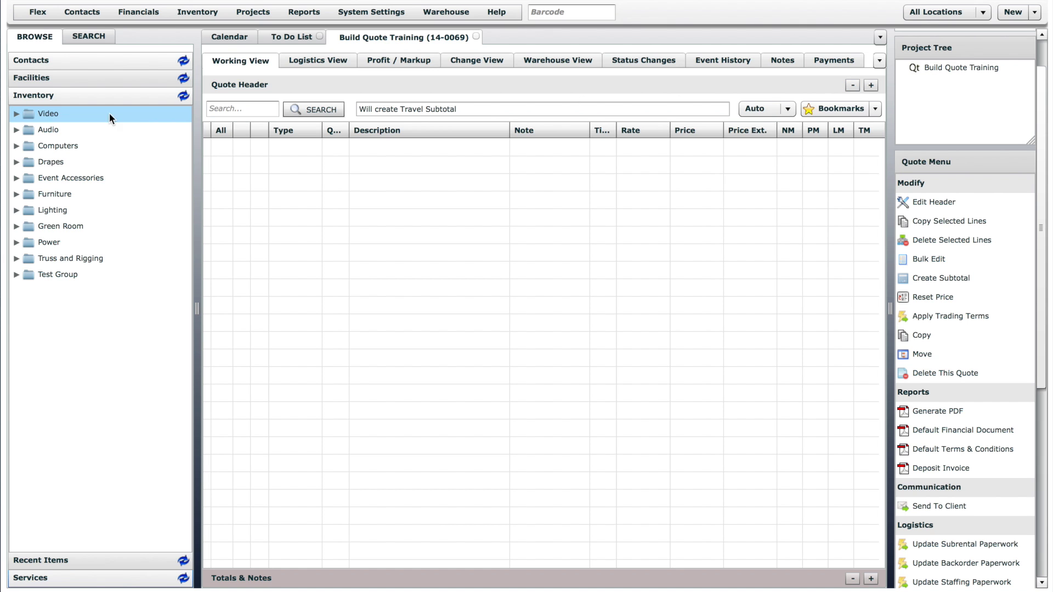
pyautogui.click(16, 114)
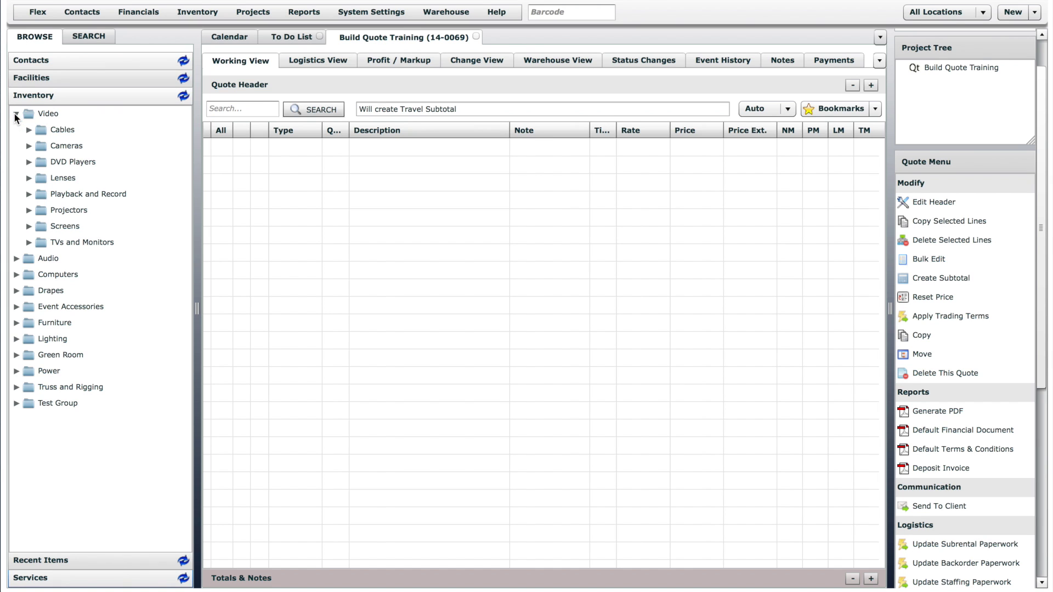
pyautogui.click(29, 242)
pyautogui.moveTo(81, 272); pyautogui.dragTo(277, 233)
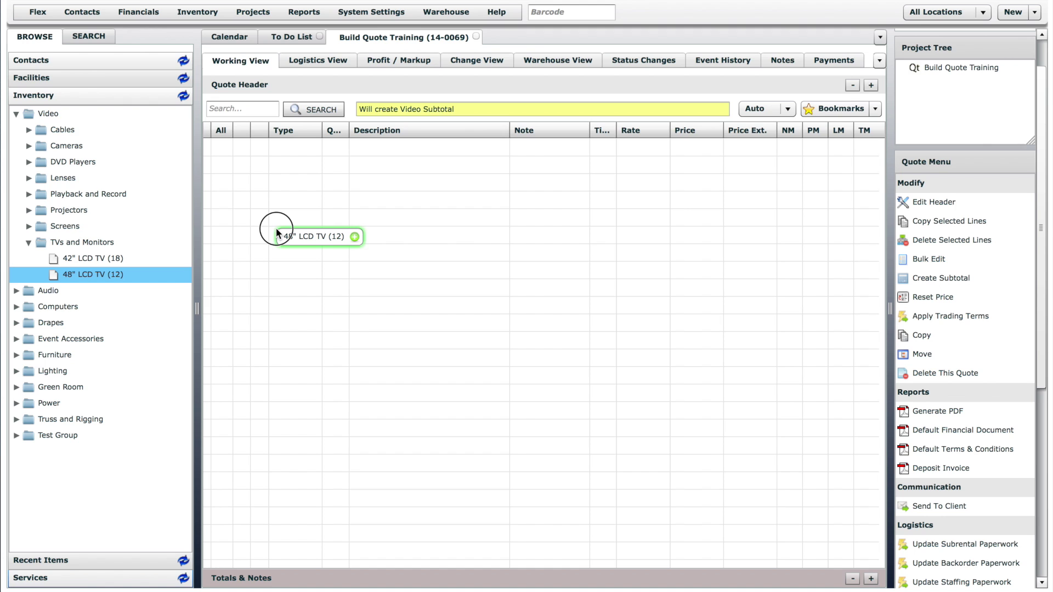
pyautogui.moveTo(277, 232); pyautogui.dragTo(276, 229)
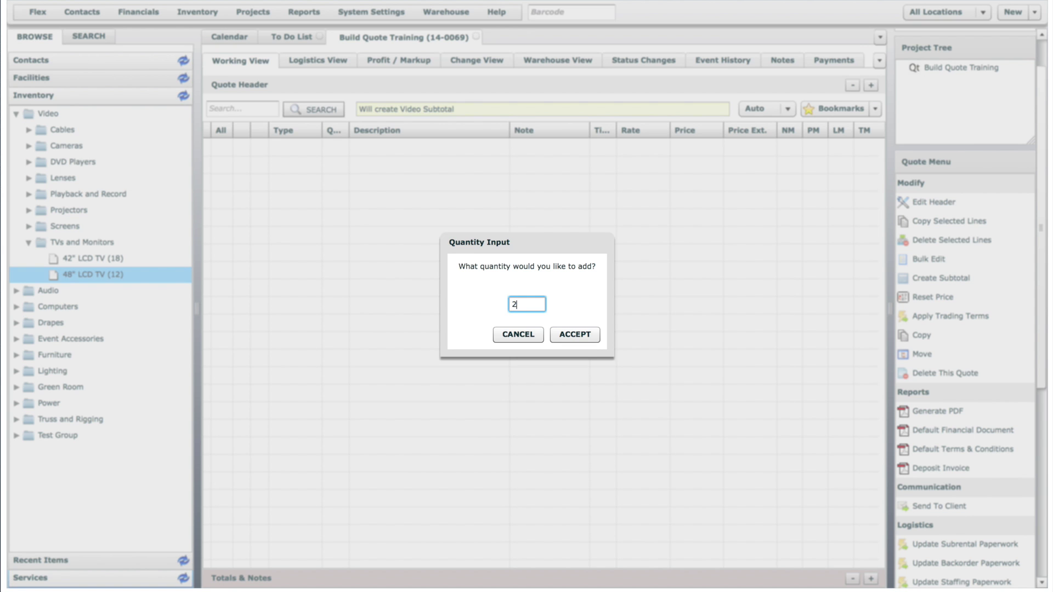
pyautogui.click(587, 338)
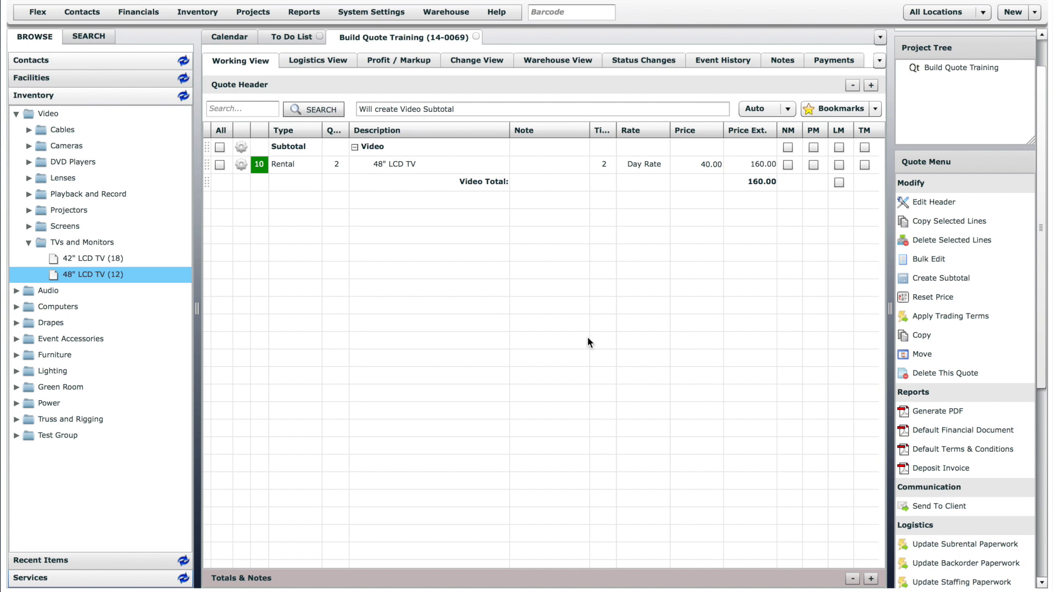
# Examine the availability, type, quantity, time and rate options of the 48" LCD TV line.
pyautogui.click(259, 166)
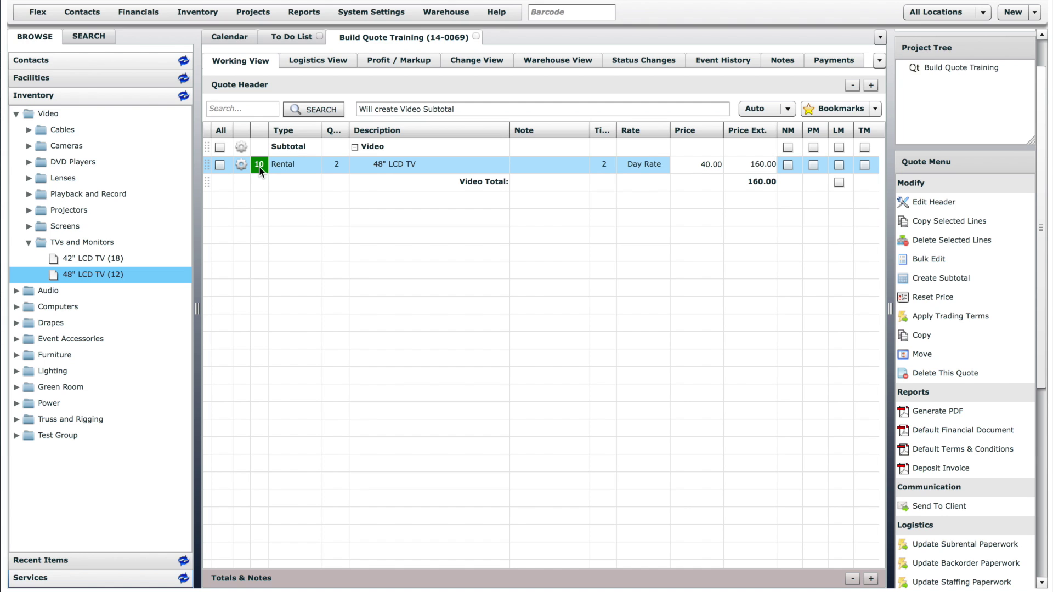
pyautogui.click(308, 167)
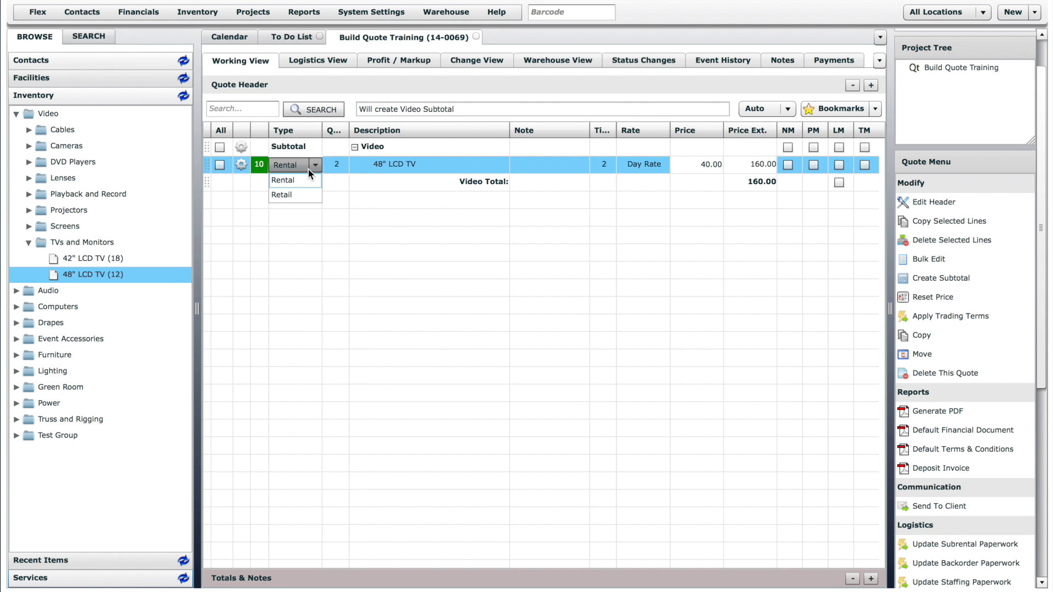
pyautogui.click(304, 179)
pyautogui.click(338, 164)
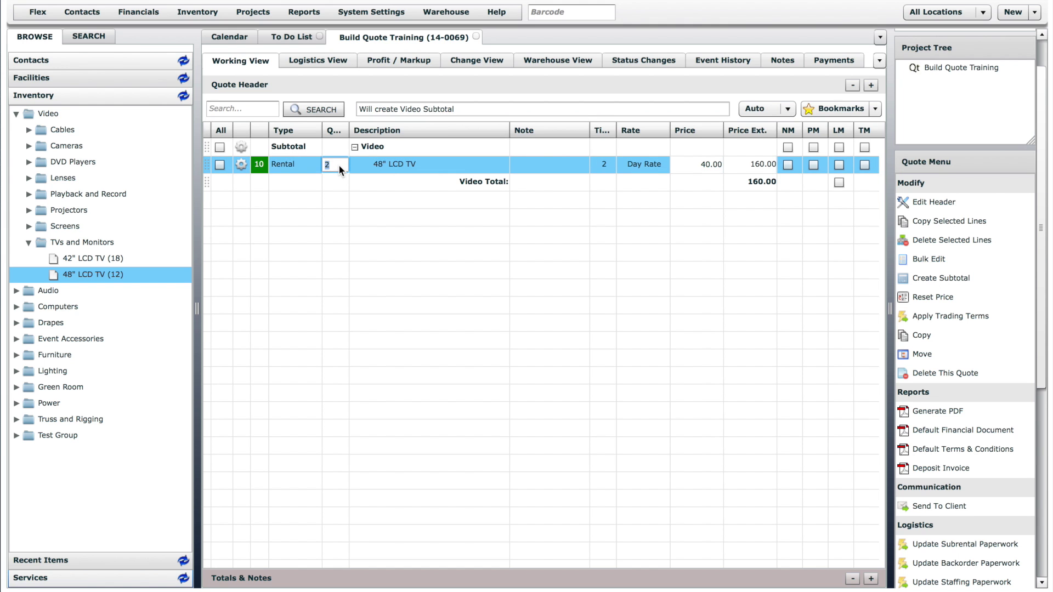
pyautogui.click(383, 163)
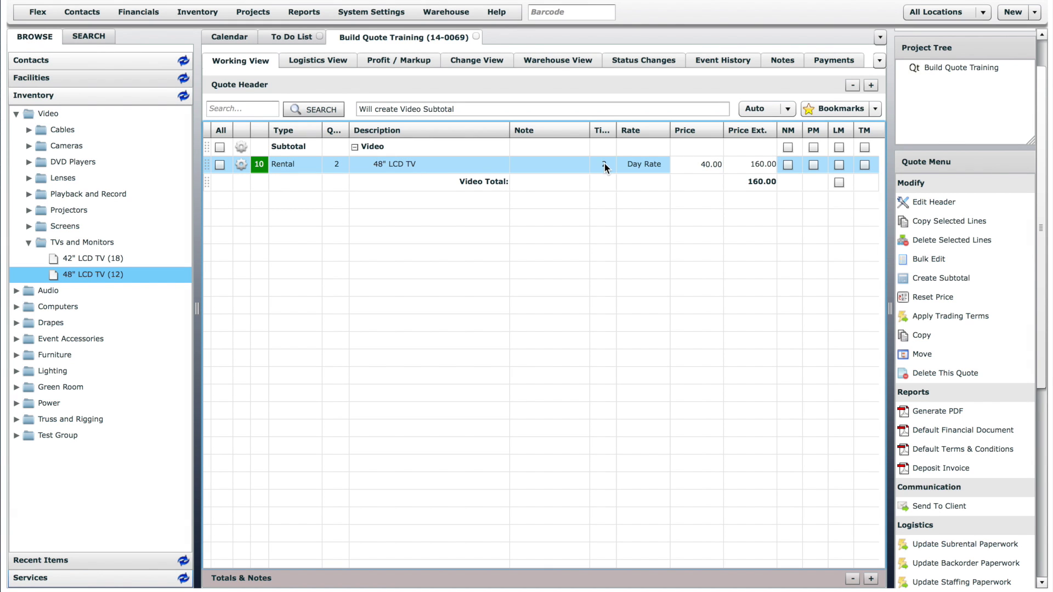
pyautogui.click(603, 166)
pyautogui.click(630, 165)
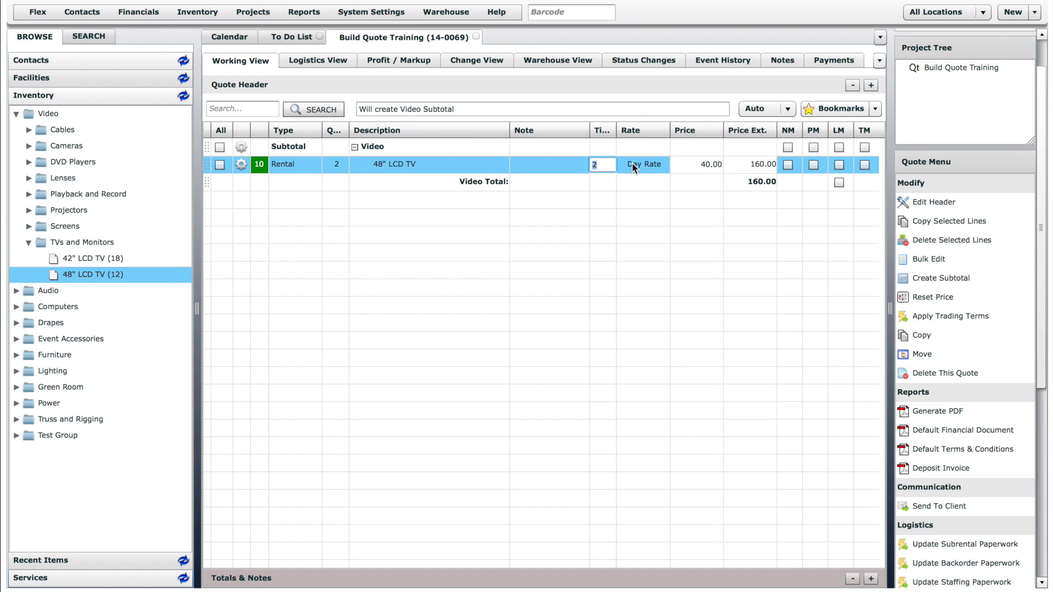
pyautogui.click(656, 163)
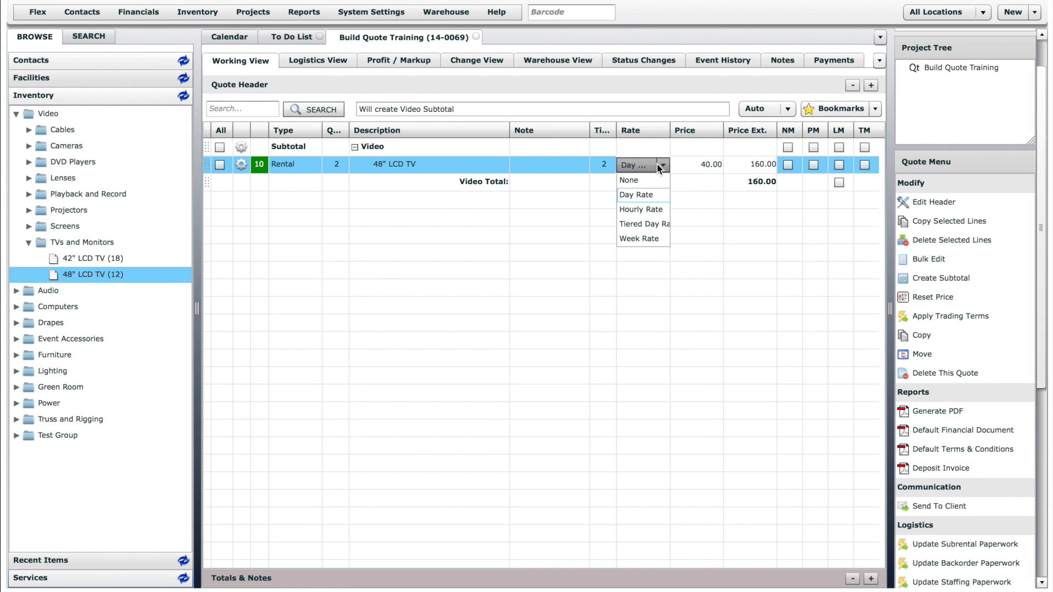
pyautogui.click(663, 163)
# Set the price of the 48" LCD TV line to 30.
pyautogui.click(703, 163)
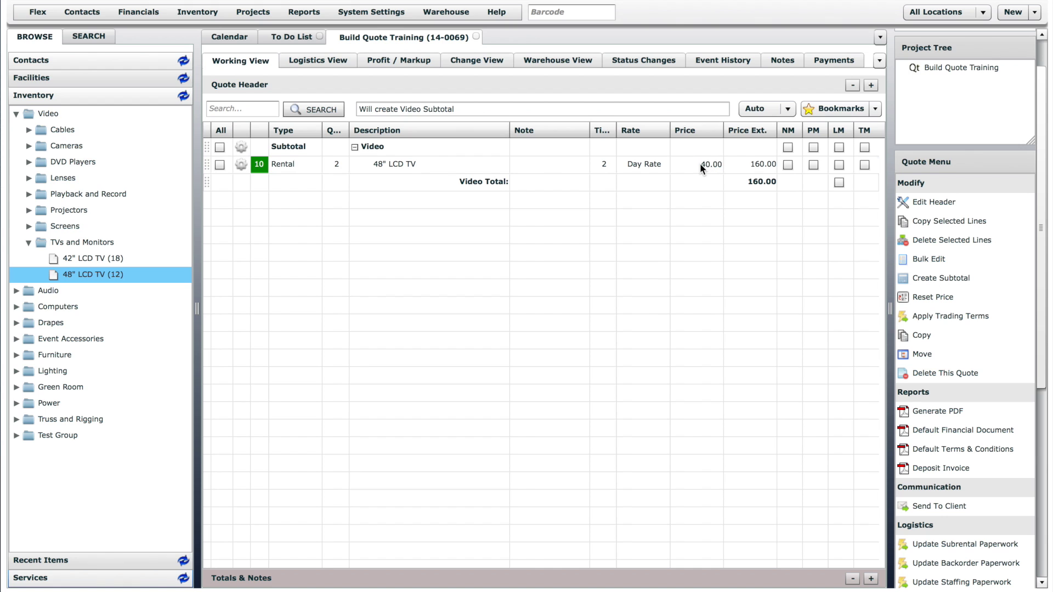
pyautogui.click(700, 163)
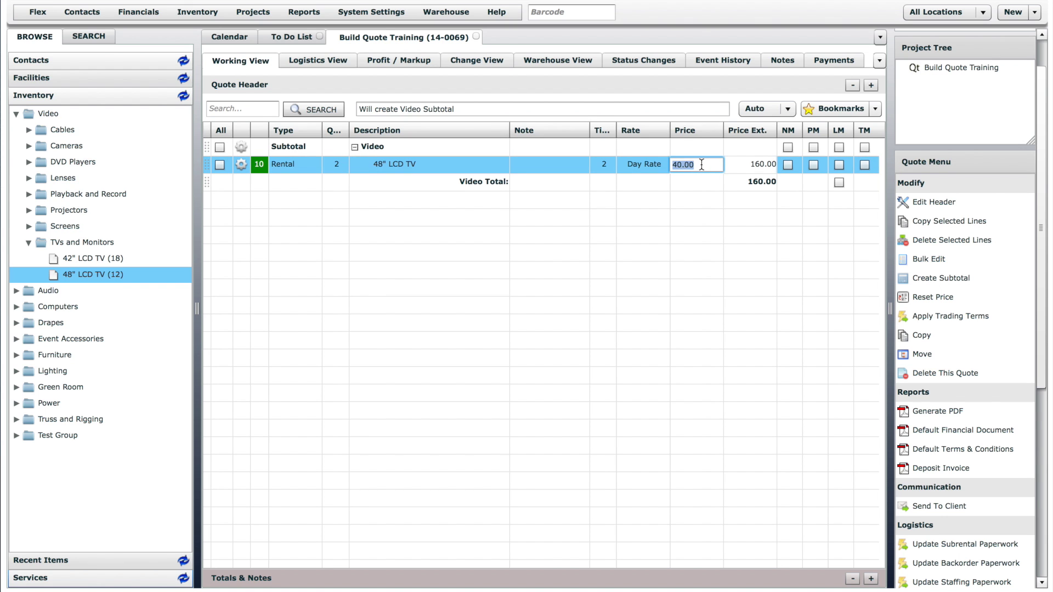
pyautogui.write('30')
pyautogui.press('Return')
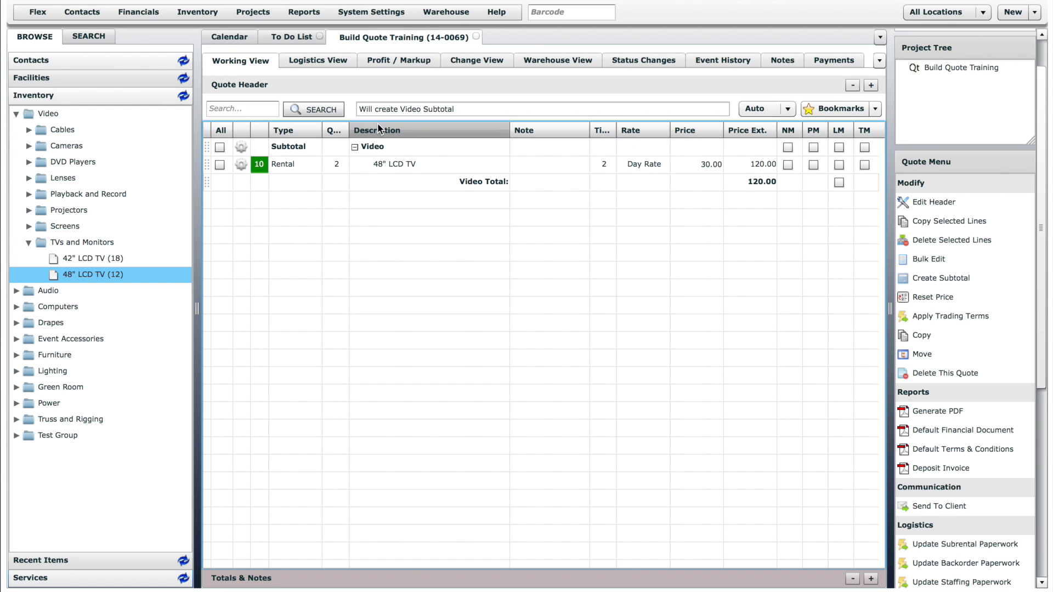
# Search the inventory for "yamaha" and add one Yamaha LS9-32 to the quote.
pyautogui.click(99, 38)
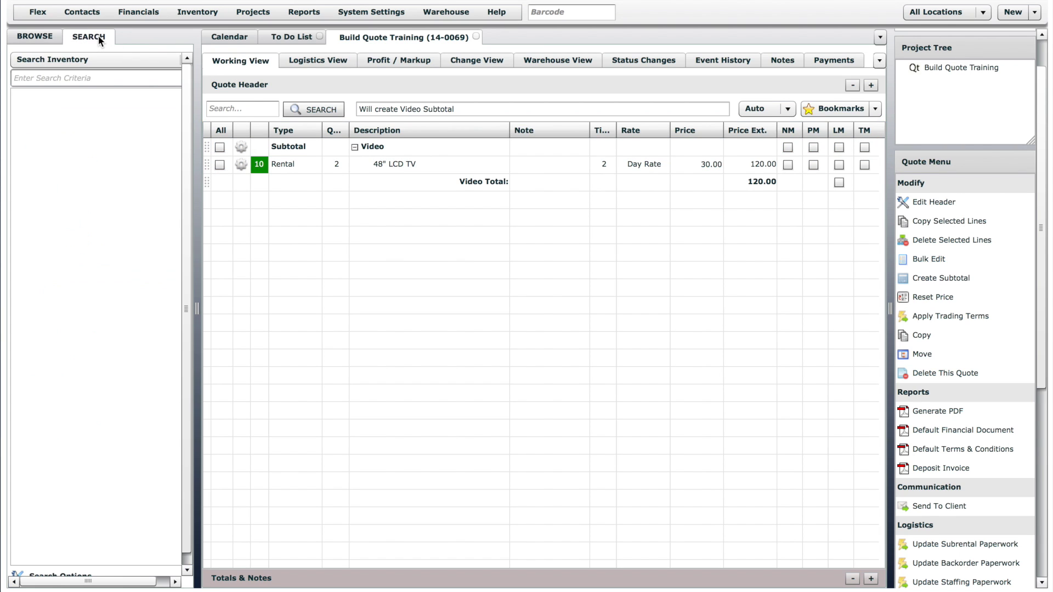
pyautogui.click(102, 77)
pyautogui.write('yamaha')
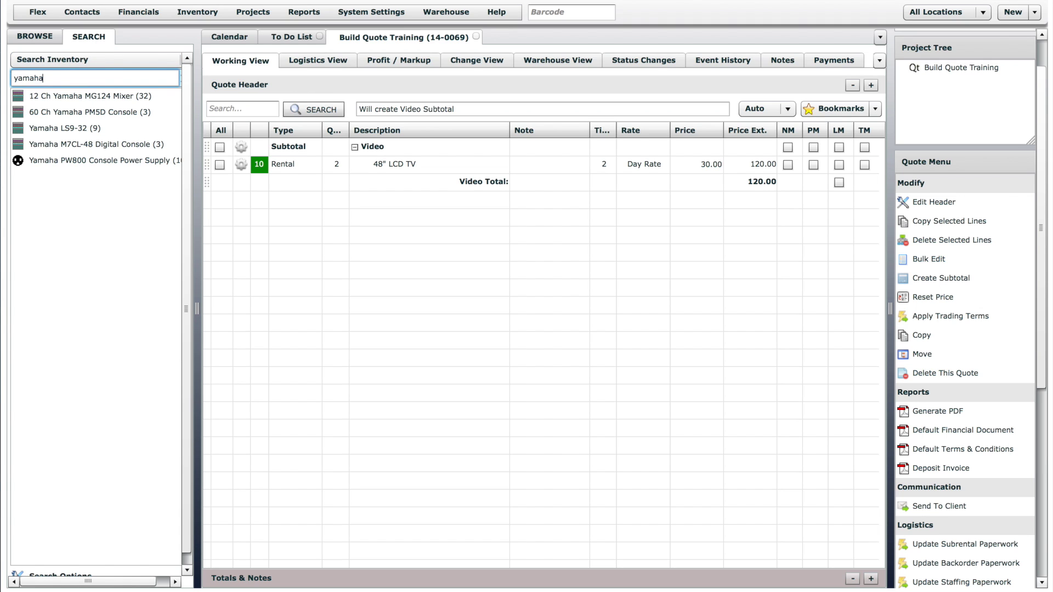
pyautogui.moveTo(78, 128); pyautogui.dragTo(413, 232)
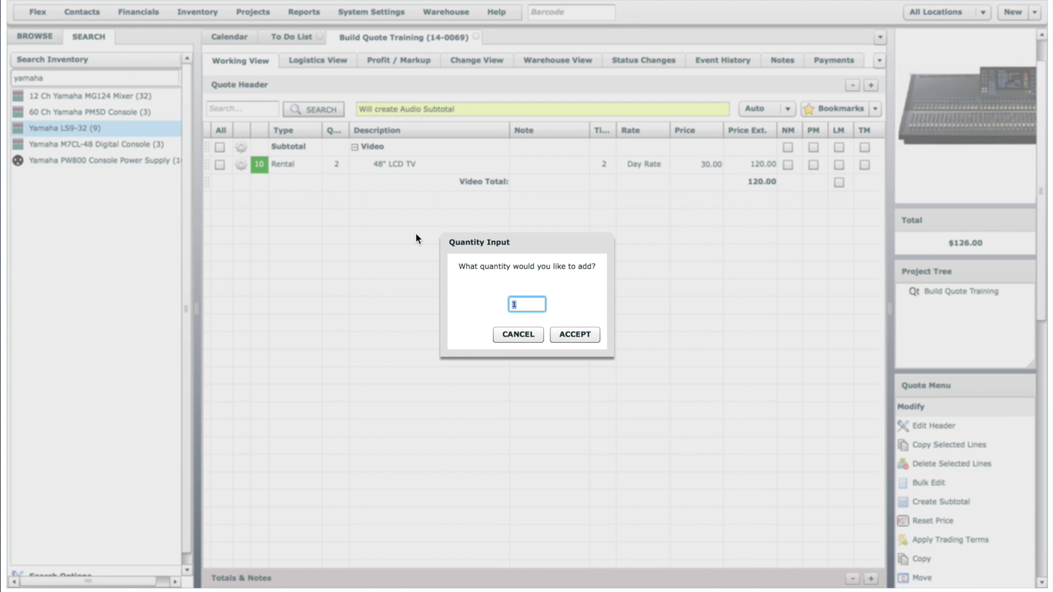
pyautogui.click(575, 335)
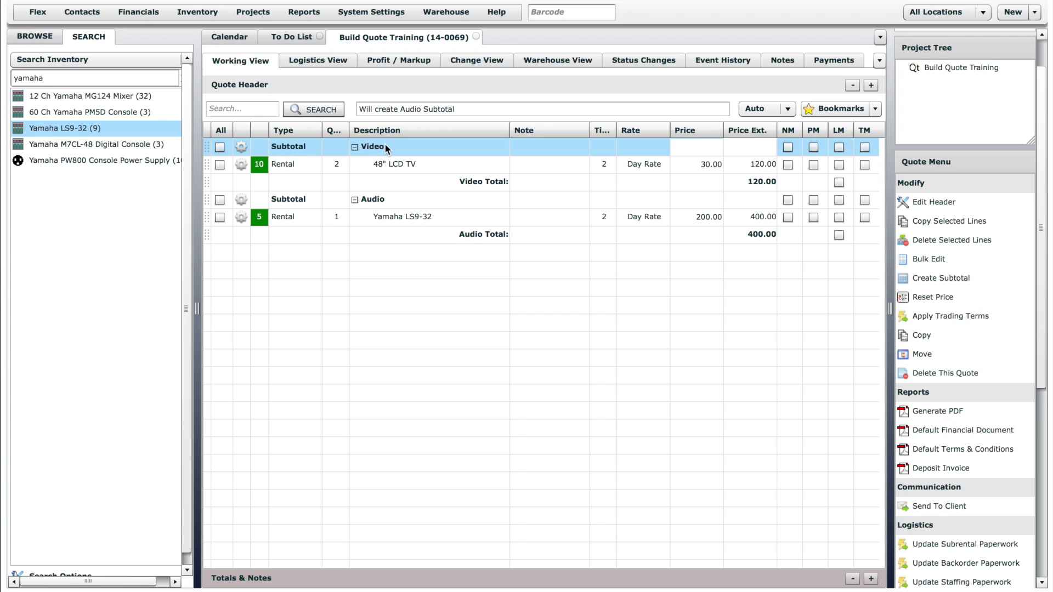
pyautogui.click(787, 110)
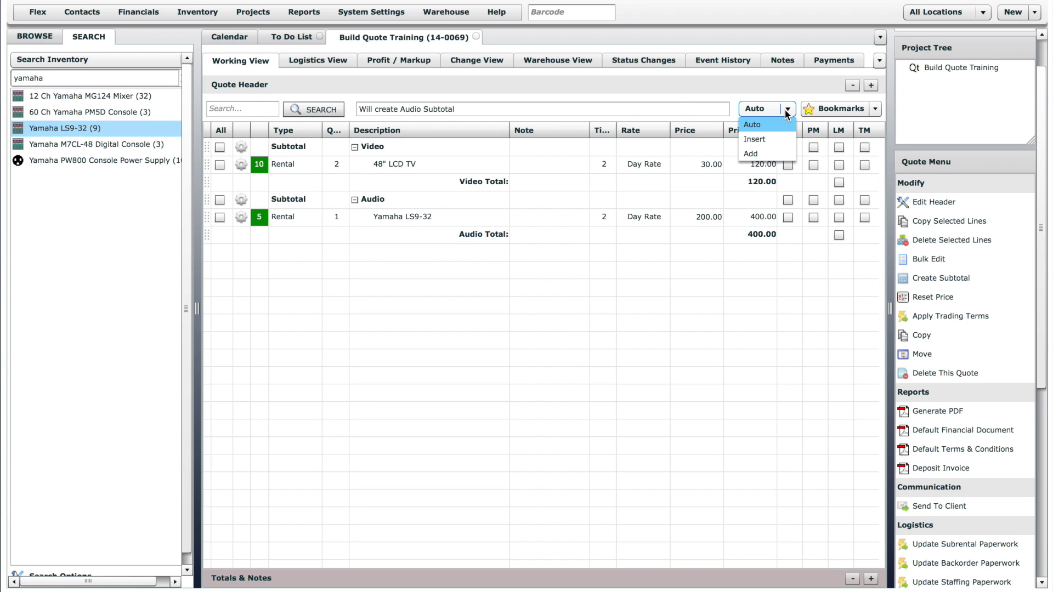
pyautogui.click(787, 110)
# Add one Small Speaker System from the Packages group of the Audio inventory to the quote and accept its suggestions.
pyautogui.click(34, 37)
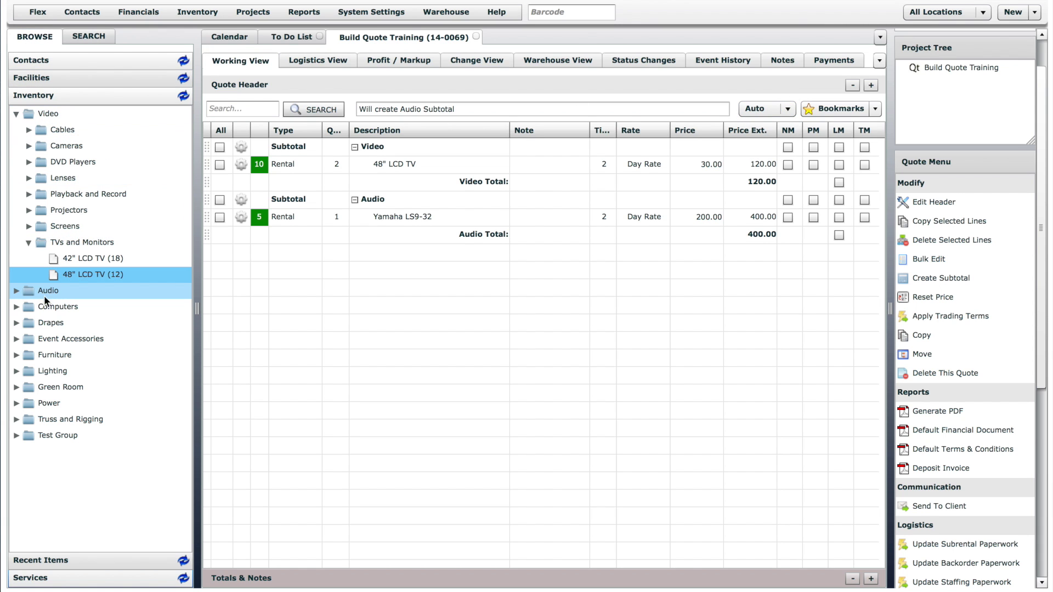
pyautogui.click(16, 291)
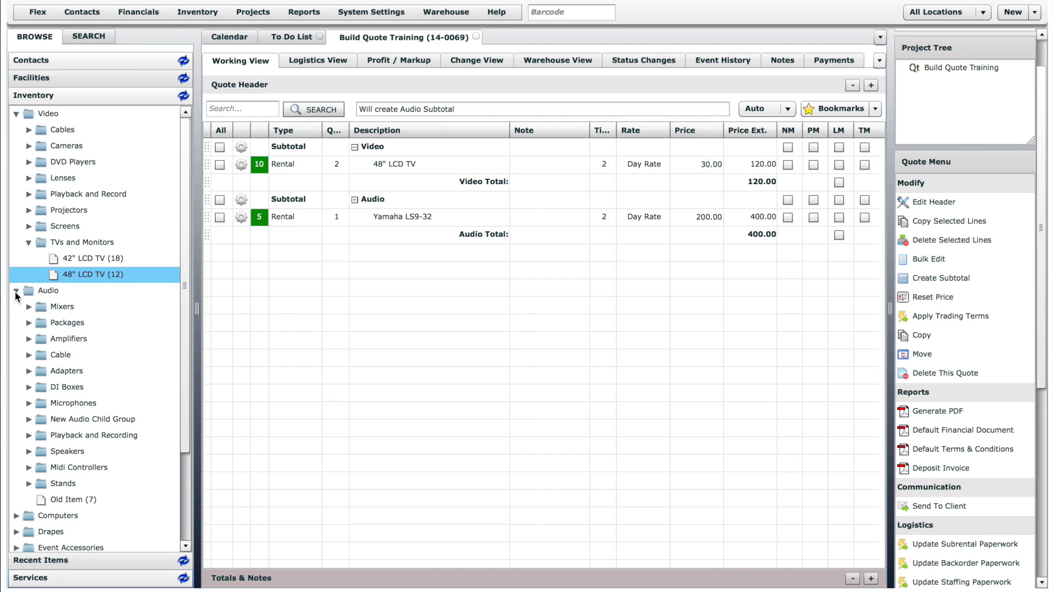
pyautogui.click(29, 323)
pyautogui.moveTo(104, 339); pyautogui.dragTo(413, 156)
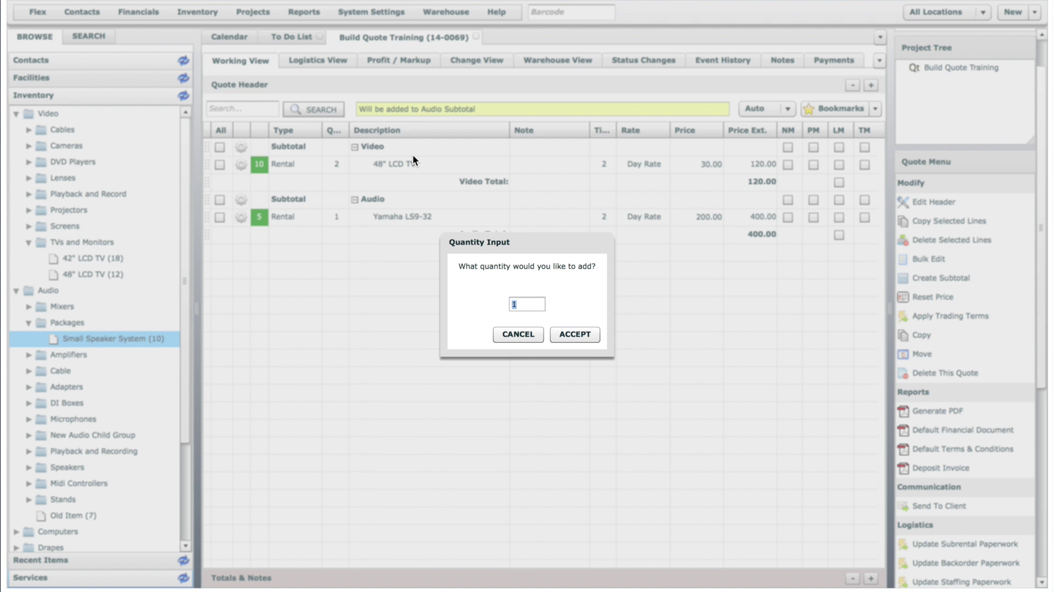
pyautogui.click(564, 334)
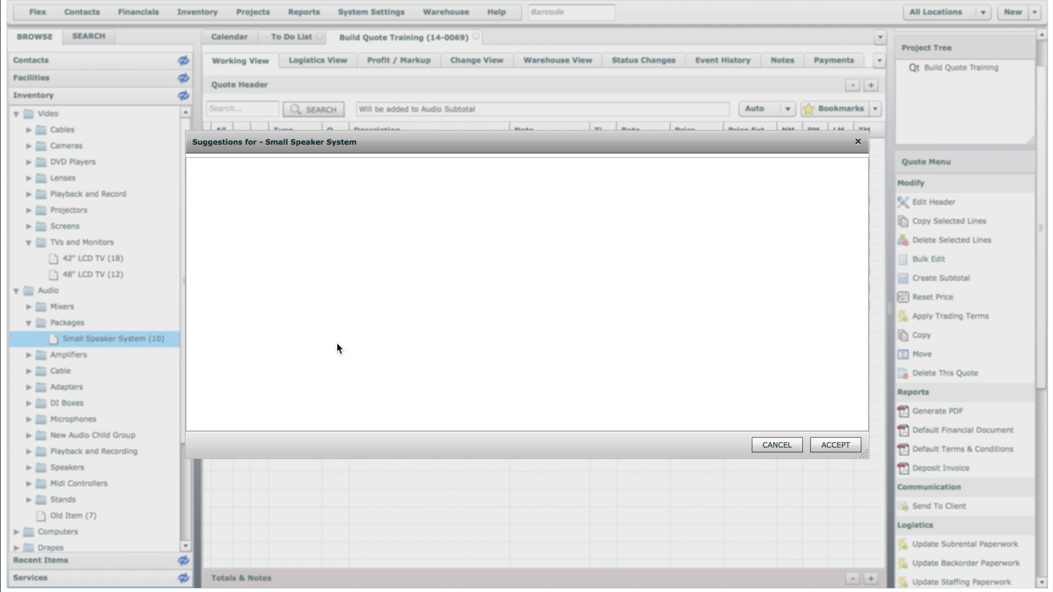
pyautogui.click(829, 445)
# Add one White iPad-32GB to the quote from the Tablets group of the Computers inventory.
pyautogui.moveTo(189, 436); pyautogui.dragTo(187, 504)
pyautogui.click(18, 432)
pyautogui.click(29, 531)
pyautogui.moveTo(179, 419); pyautogui.dragTo(181, 453)
pyautogui.moveTo(121, 515); pyautogui.dragTo(432, 193)
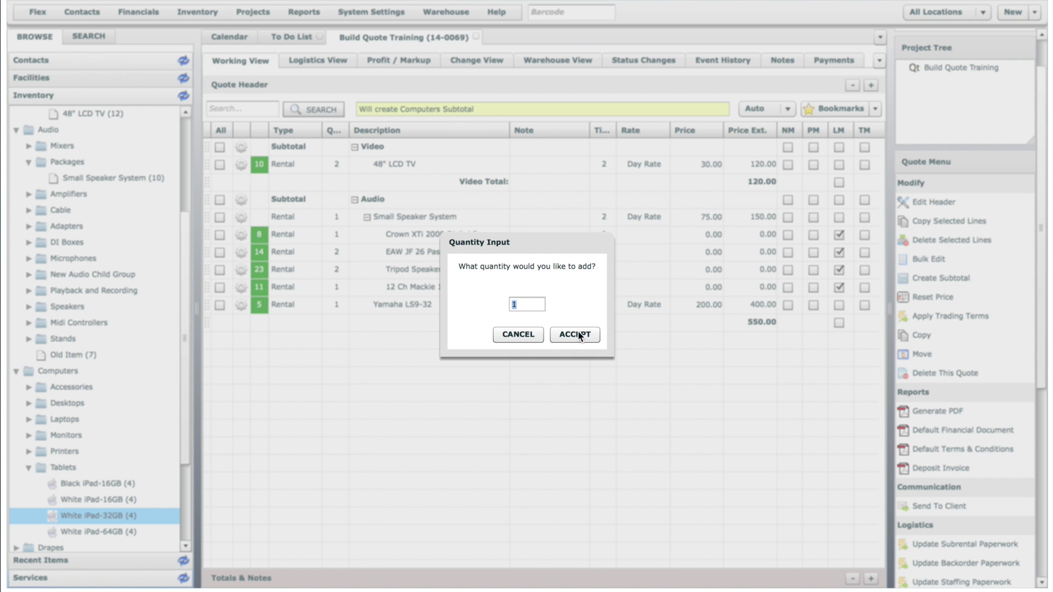
pyautogui.click(572, 337)
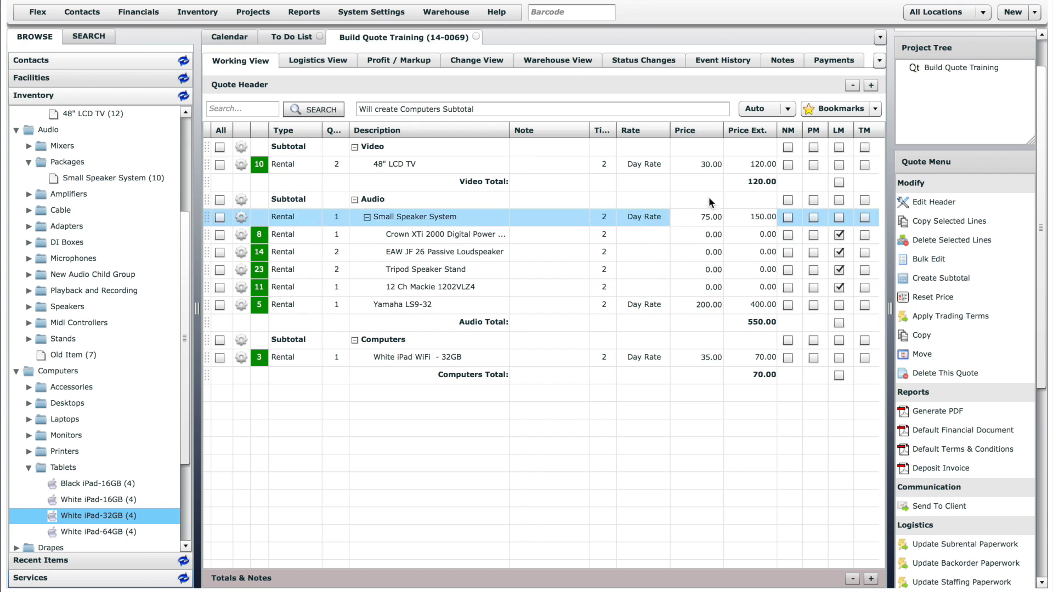
# Add one XLR-5' signal cable in Insert mode and move its line into the Audio subtotal, directly above the Yamaha LS9-32.
pyautogui.click(787, 109)
pyautogui.click(771, 131)
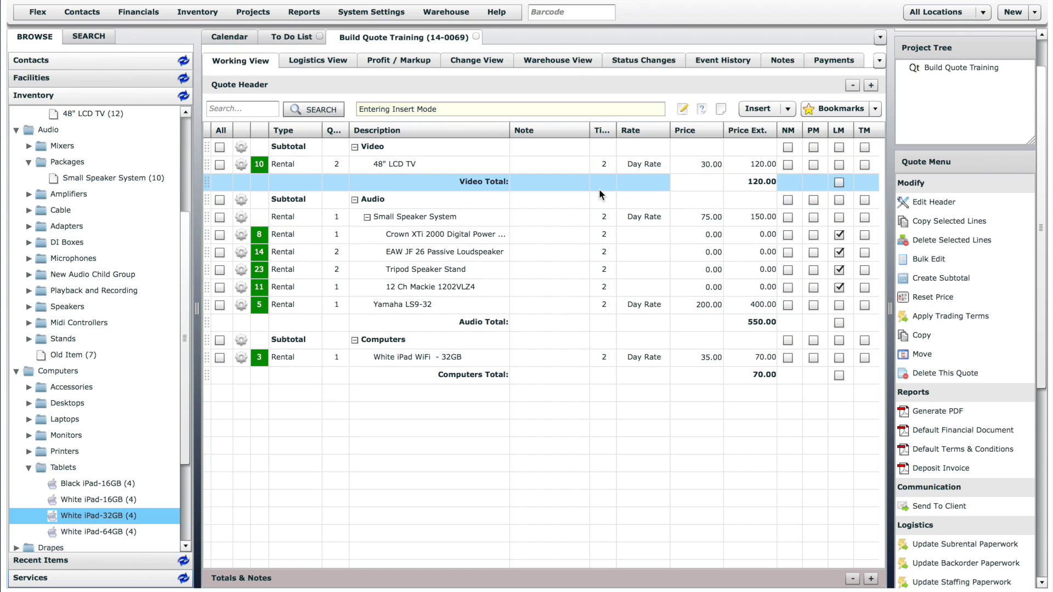
pyautogui.click(29, 210)
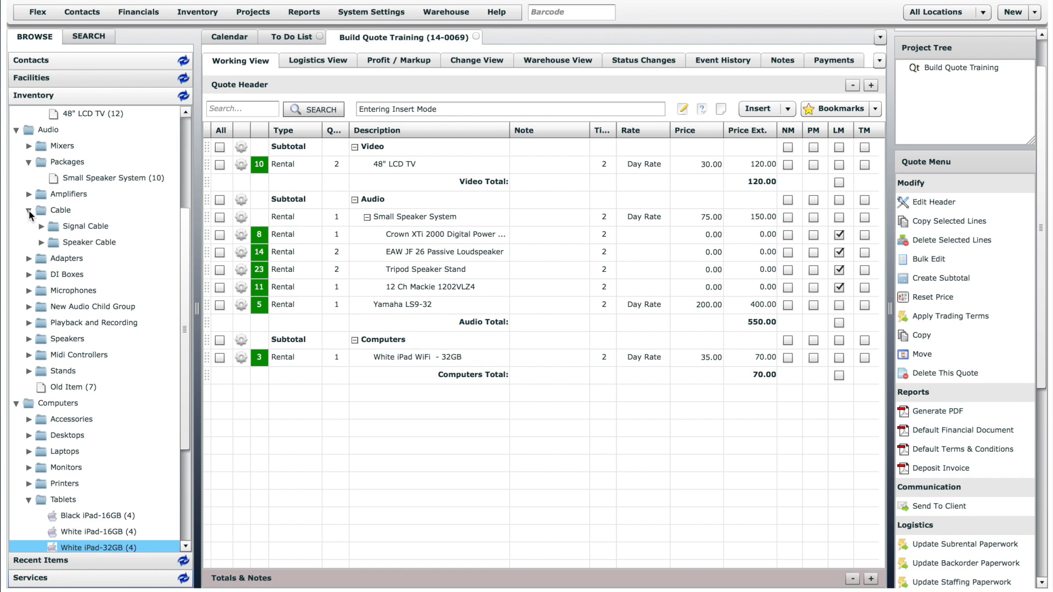
pyautogui.click(41, 227)
pyautogui.moveTo(76, 242); pyautogui.dragTo(312, 413)
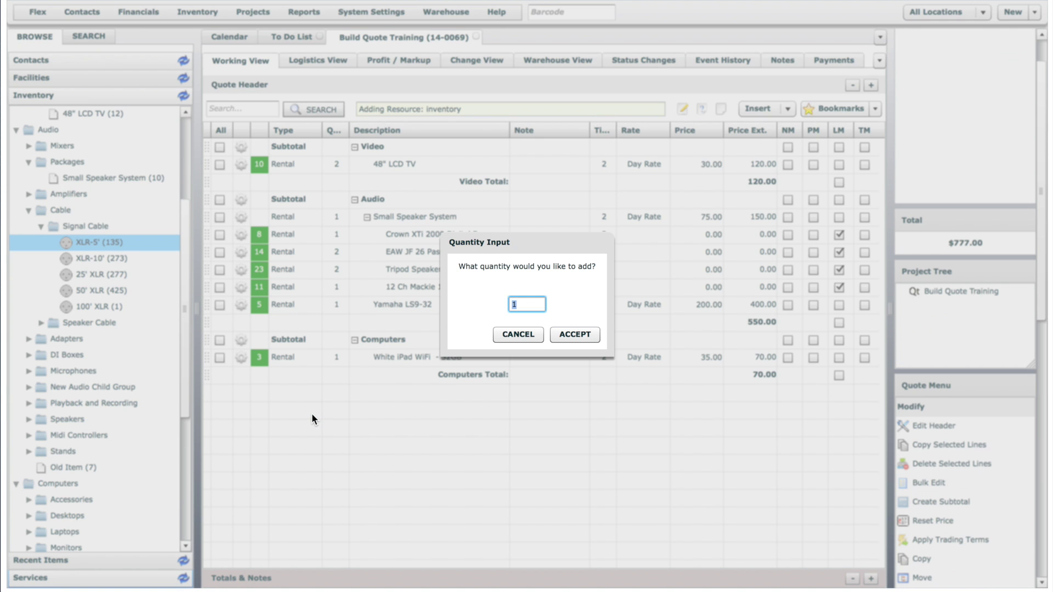
pyautogui.click(579, 331)
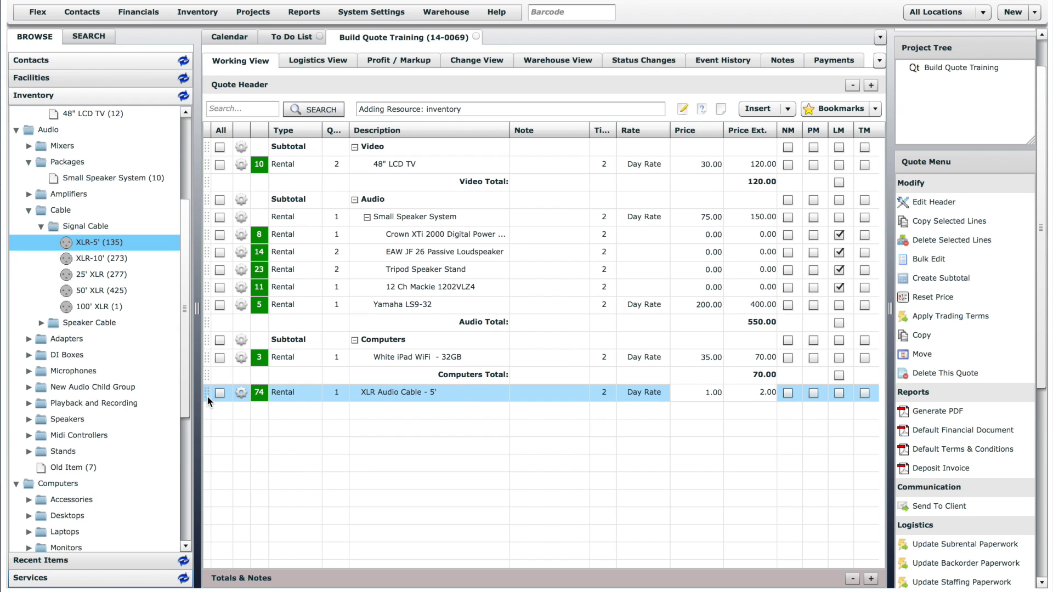
pyautogui.moveTo(207, 393); pyautogui.dragTo(207, 308)
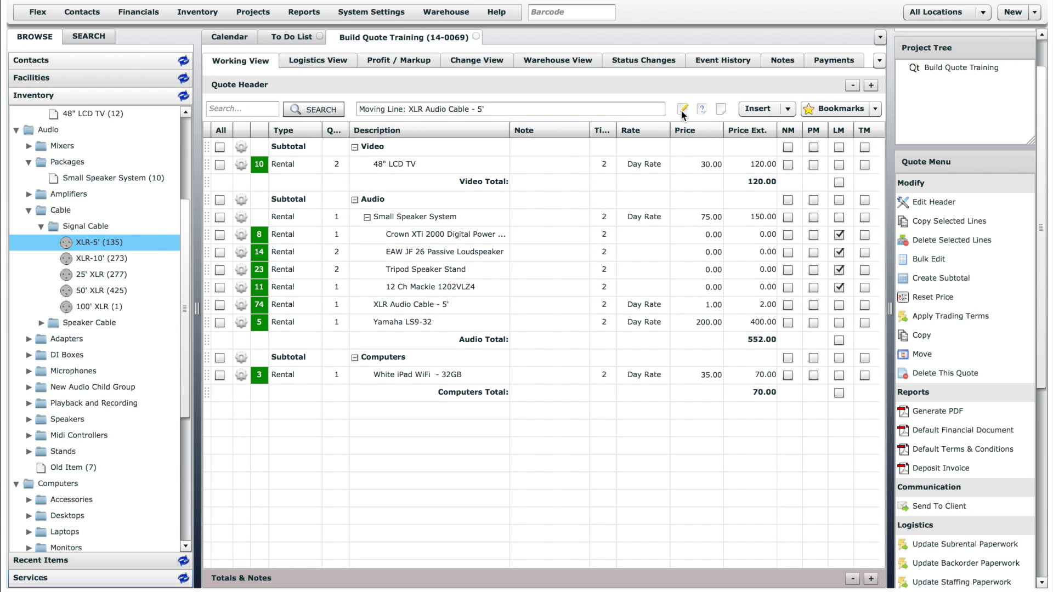
# Insert a note reading "Note Line" below the Yamaha LS9-32 line in the Audio subtotal.
pyautogui.moveTo(683, 110)
pyautogui.mouseDown()
pyautogui.moveTo(433, 355)
pyautogui.moveTo(427, 332)
pyautogui.mouseUp()
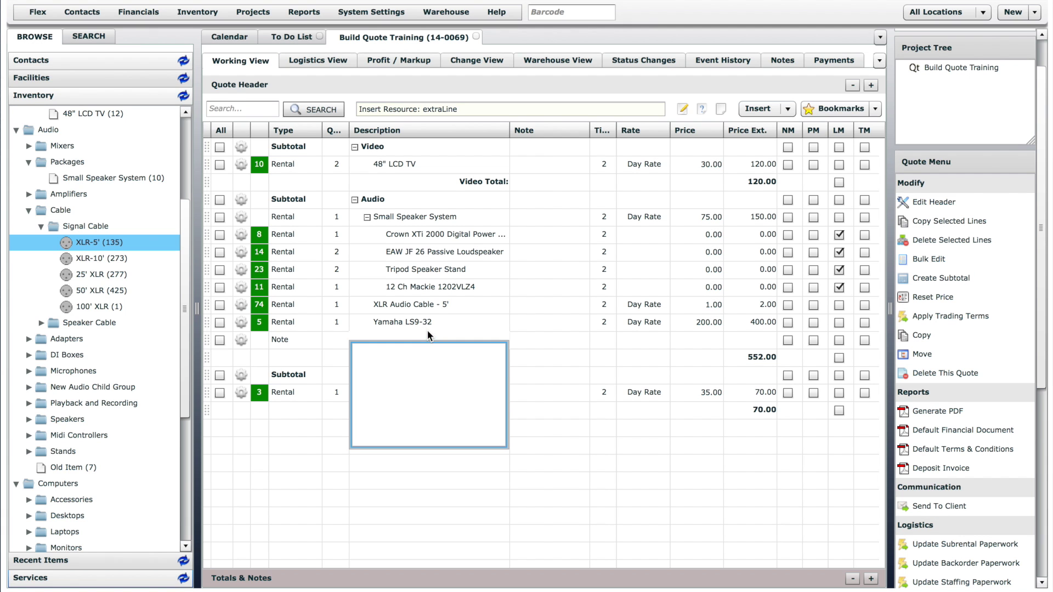
pyautogui.write('Note Line')
pyautogui.click(583, 356)
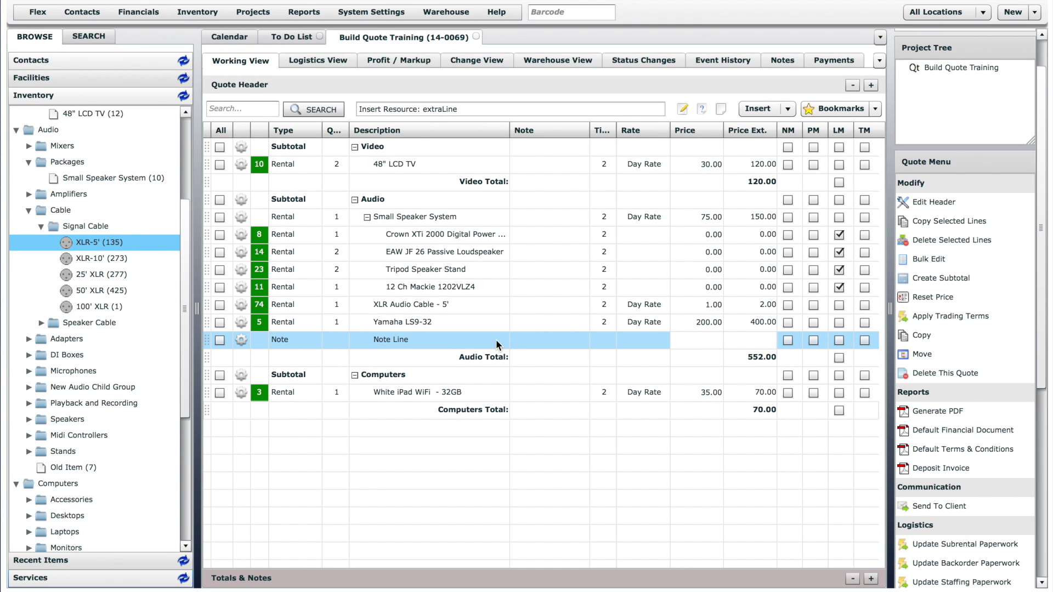
pyautogui.click(701, 337)
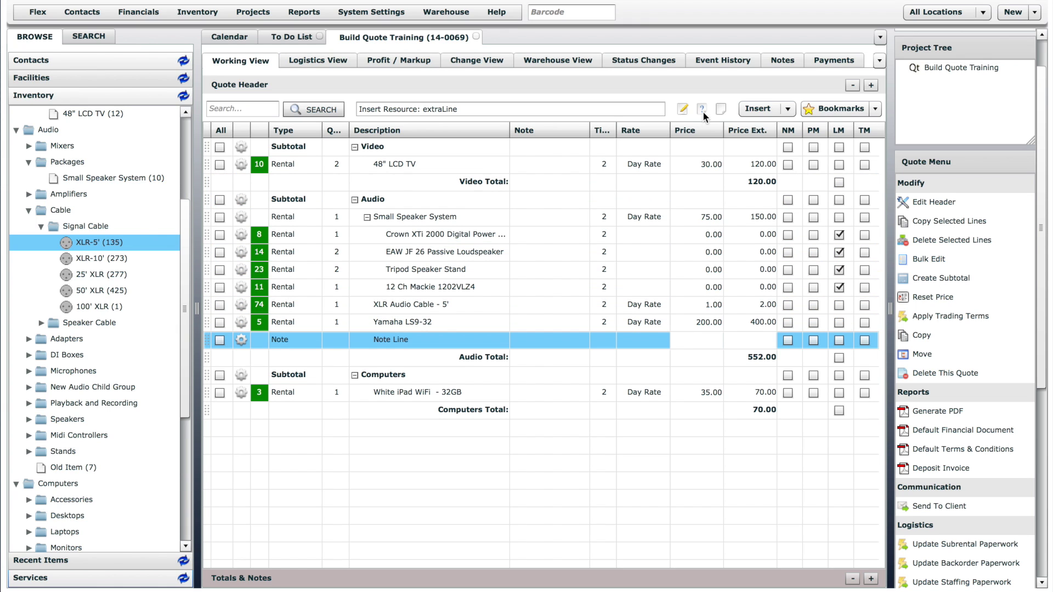
# Insert a miscellaneous line above the White iPad 32GB in the Computers subtotal and a blank line directly above the Yamaha LS9-32.
pyautogui.moveTo(702, 109); pyautogui.dragTo(410, 387)
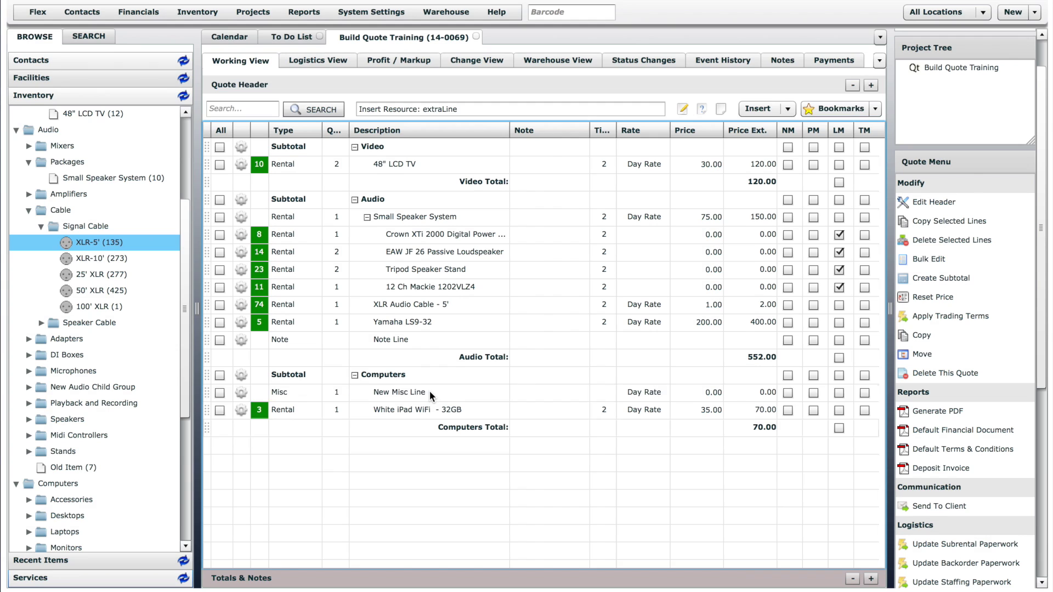
pyautogui.click(430, 392)
pyautogui.click(603, 392)
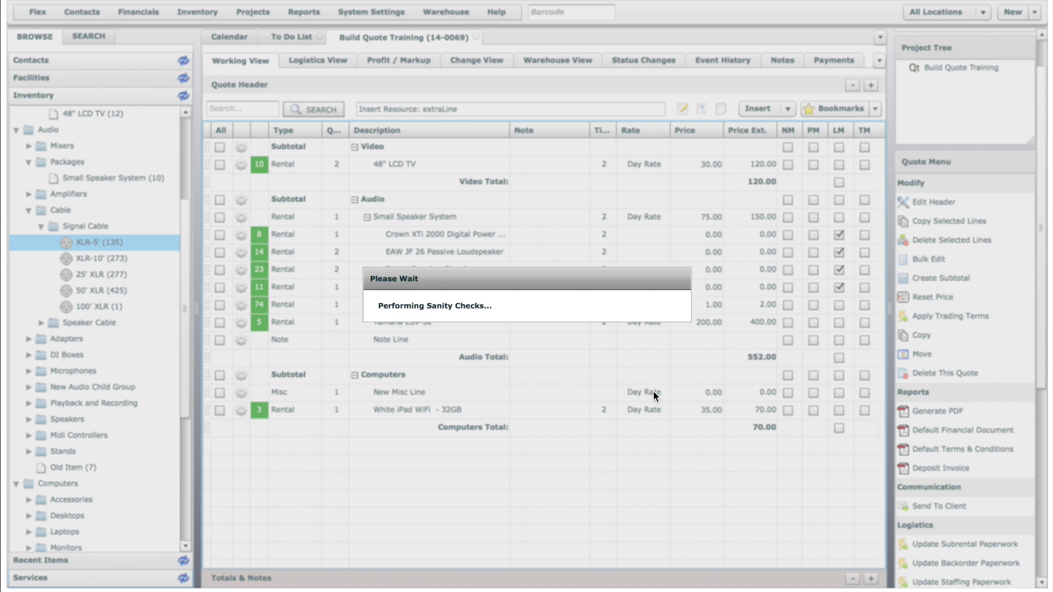
pyautogui.click(706, 391)
pyautogui.click(711, 390)
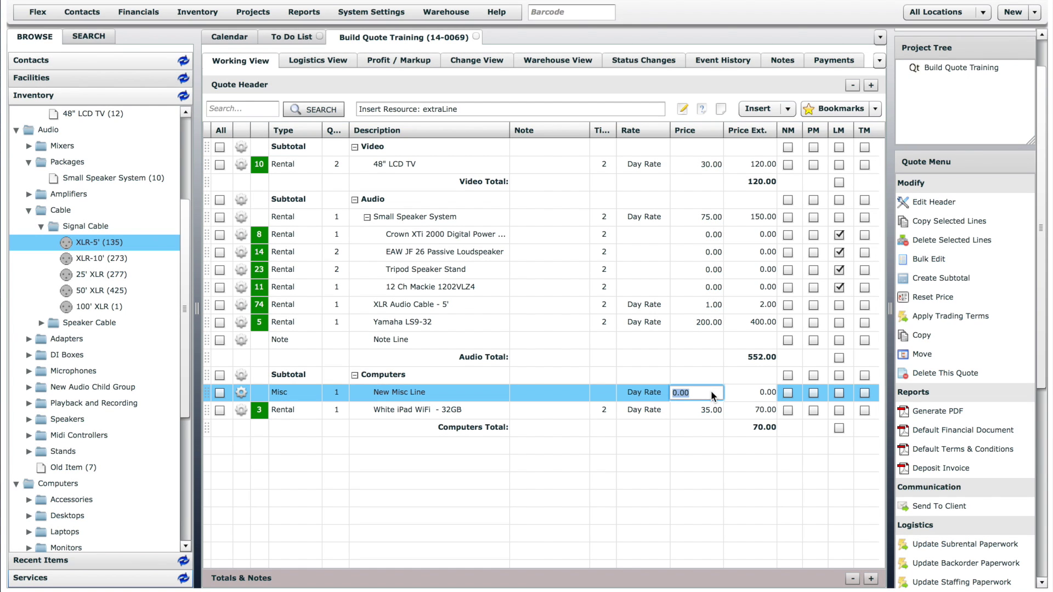
pyautogui.click(738, 389)
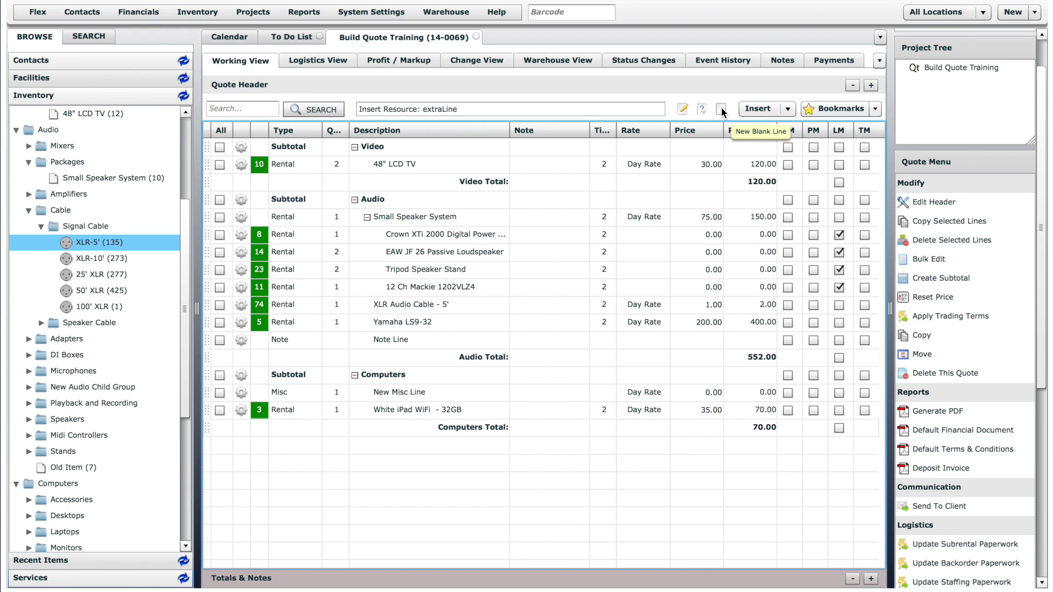
pyautogui.moveTo(721, 109)
pyautogui.mouseDown()
pyautogui.moveTo(615, 174)
pyautogui.moveTo(570, 251)
pyautogui.moveTo(437, 294)
pyautogui.moveTo(414, 319)
pyautogui.moveTo(399, 316)
pyautogui.mouseUp()
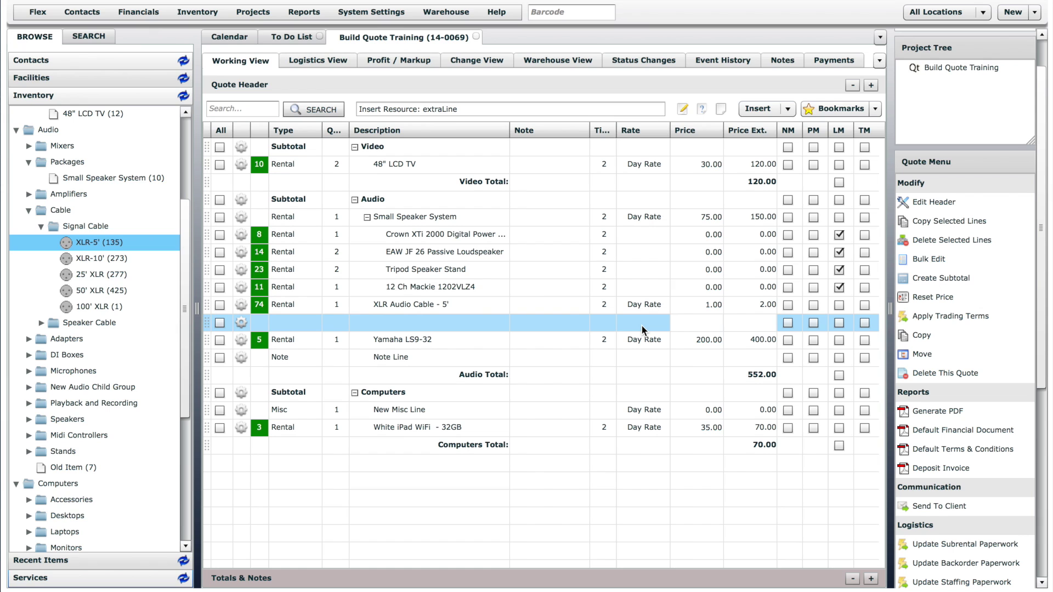
# Add one White iPad-64GB and one 100' XLR signal cable to the end of the quote in Add mode.
pyautogui.click(785, 109)
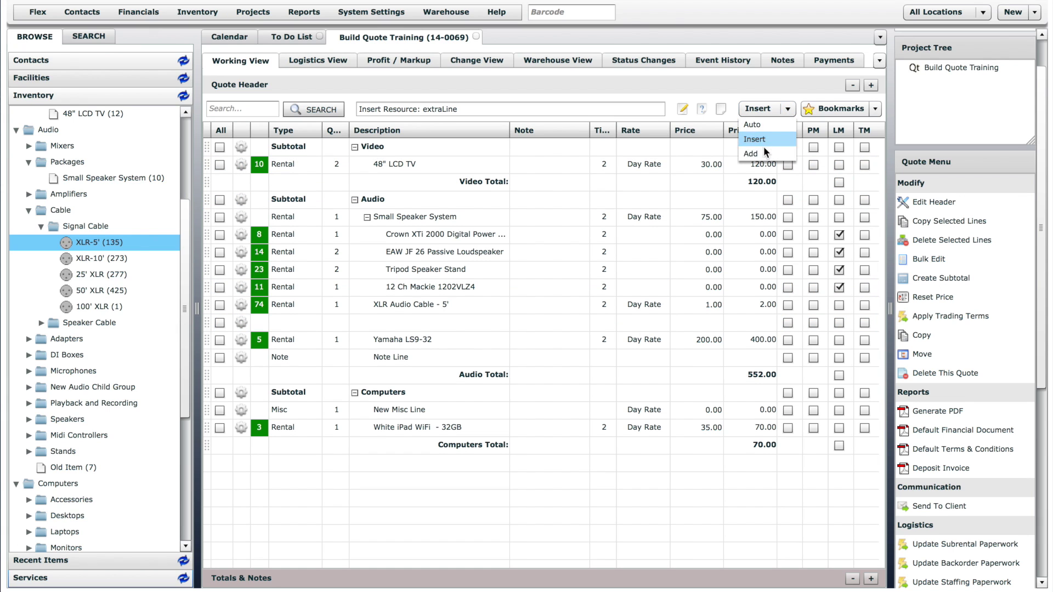
pyautogui.click(762, 155)
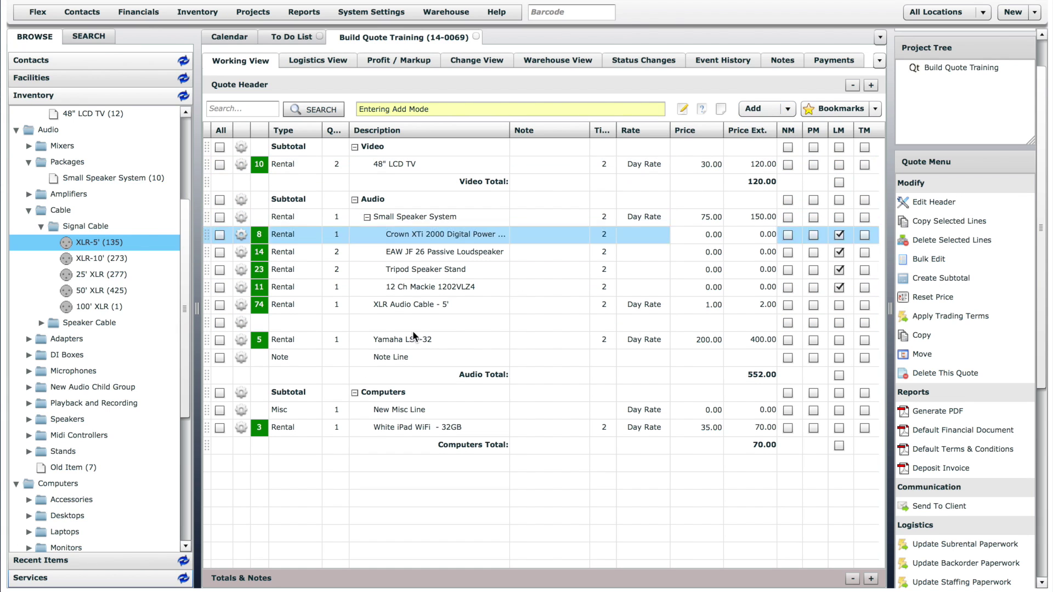
pyautogui.moveTo(183, 402); pyautogui.dragTo(179, 475)
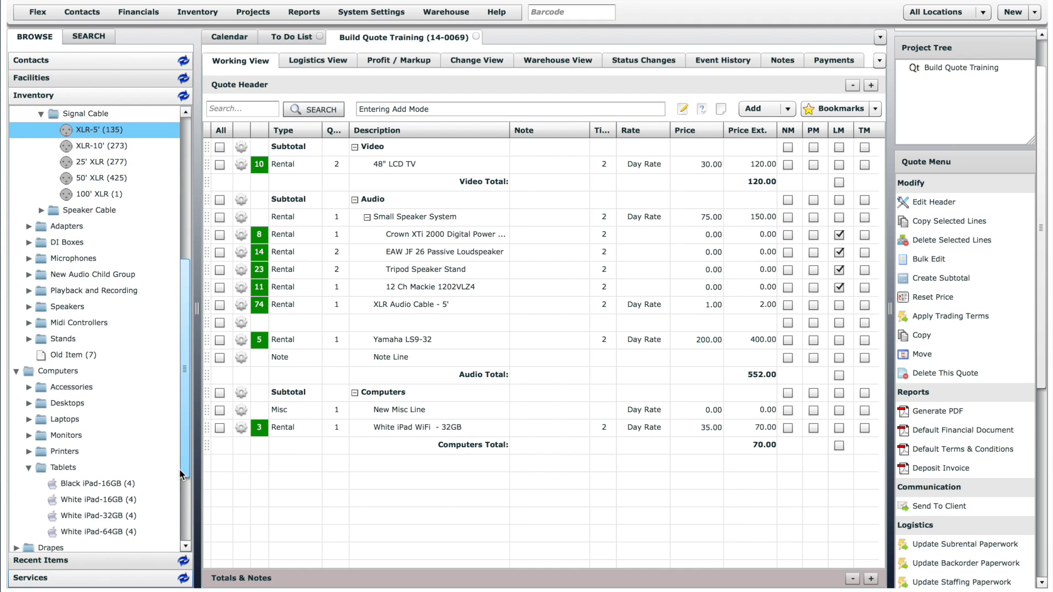
pyautogui.moveTo(97, 534); pyautogui.dragTo(480, 337)
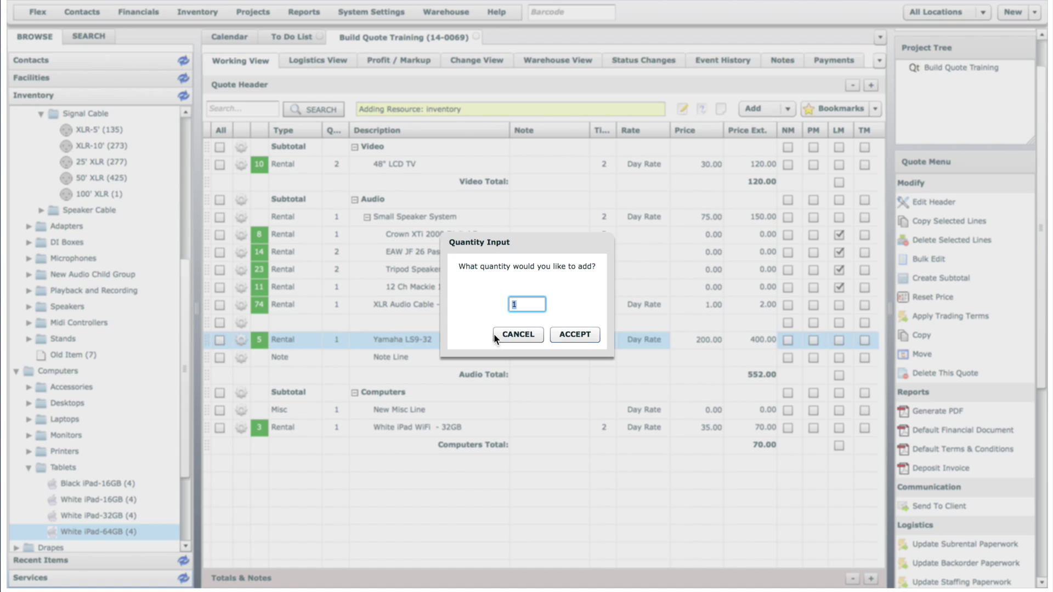
pyautogui.click(573, 334)
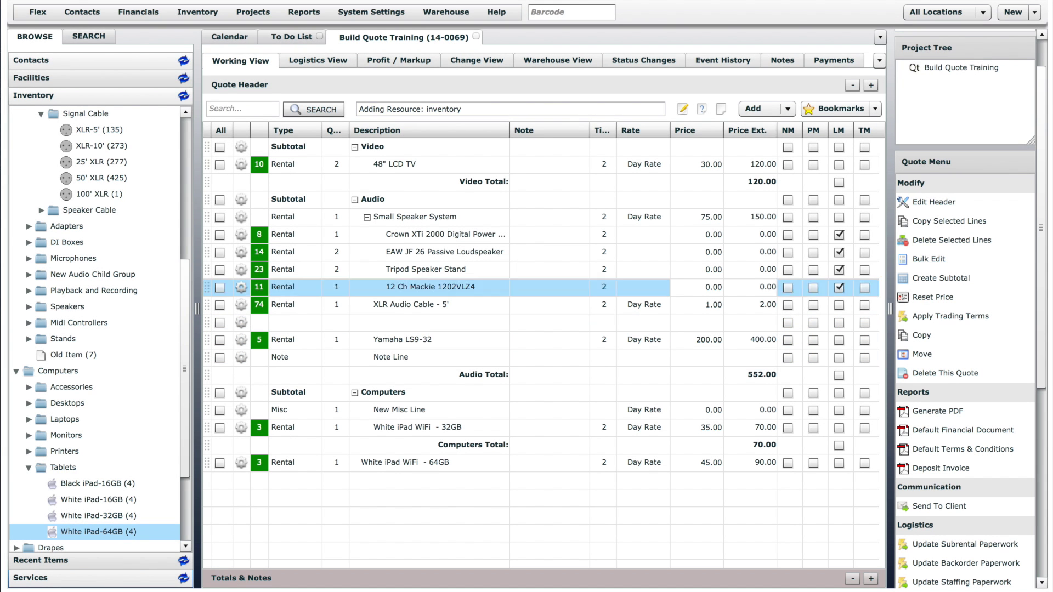
pyautogui.moveTo(101, 195); pyautogui.dragTo(433, 232)
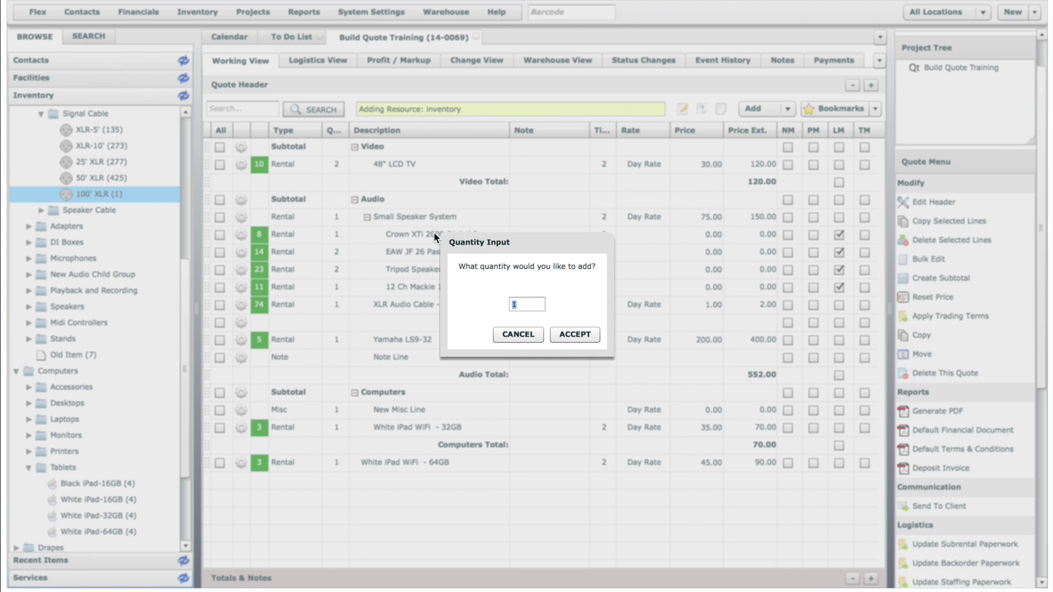
pyautogui.click(577, 334)
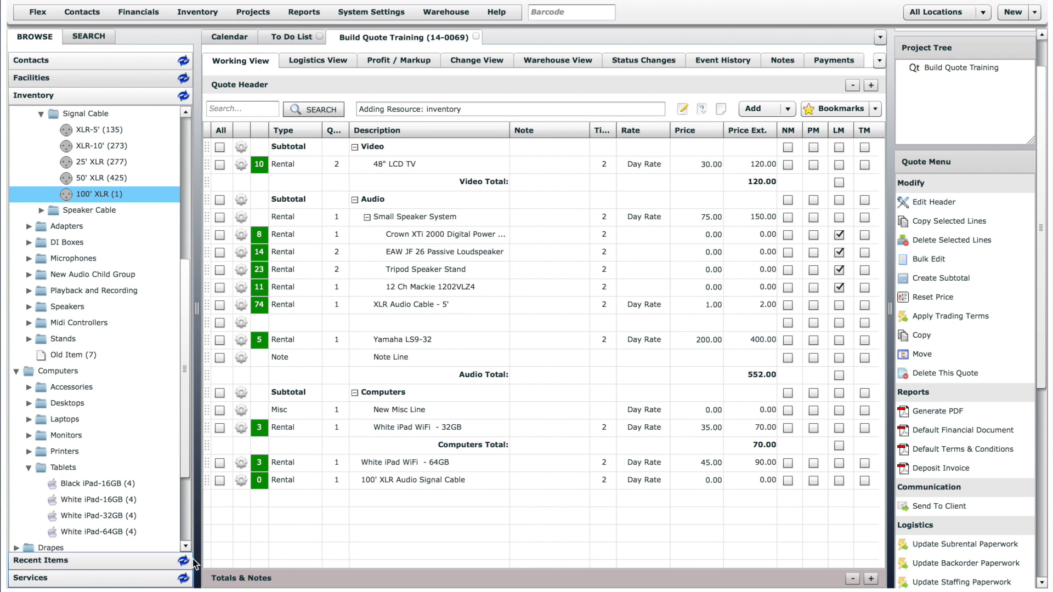
# Add an Audio Engineer from the Labor services to the quote in Auto mode.
pyautogui.click(146, 580)
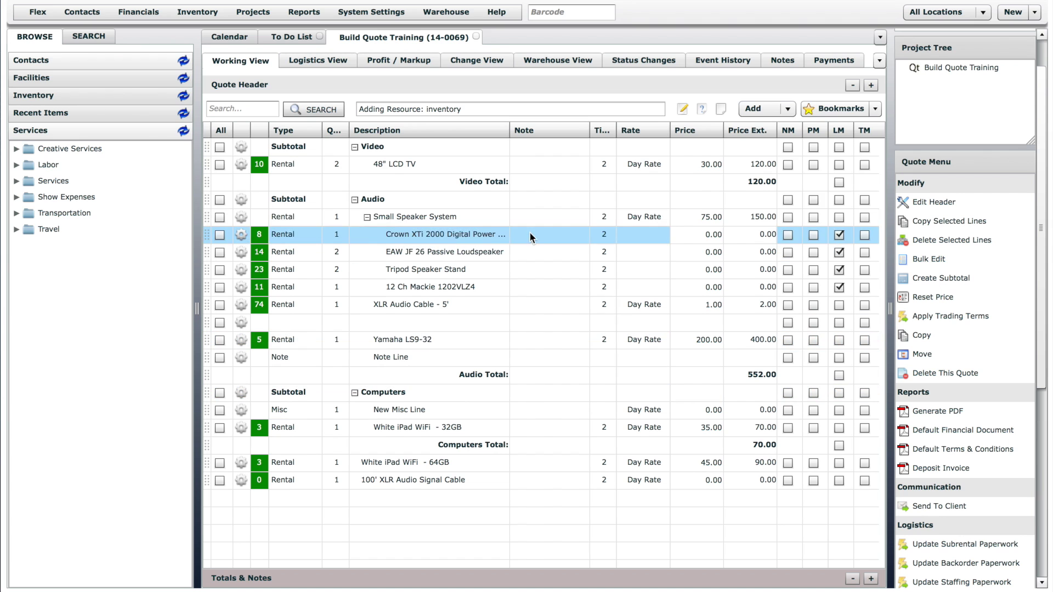
pyautogui.click(787, 109)
pyautogui.click(759, 153)
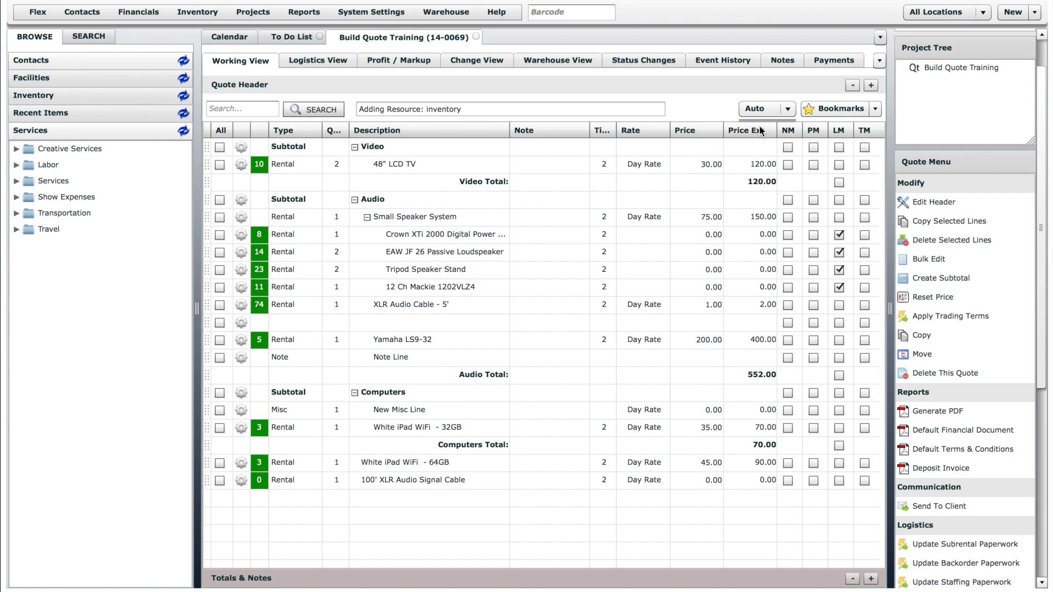
pyautogui.click(17, 165)
pyautogui.moveTo(71, 198); pyautogui.dragTo(511, 316)
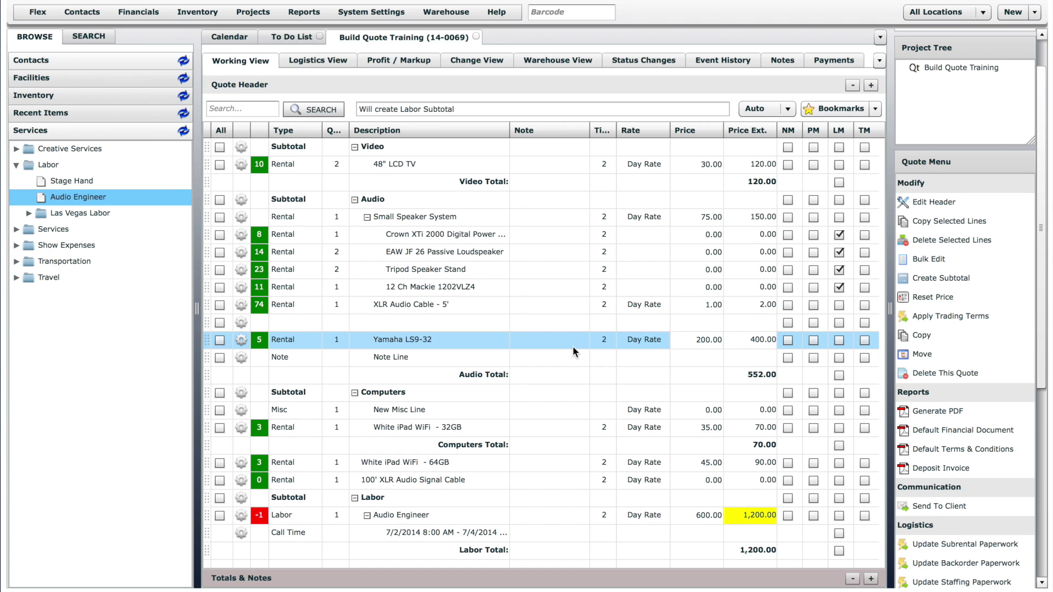
# Add Airfare from the Travel services to the quote and set its price to 550.
pyautogui.click(16, 276)
pyautogui.moveTo(62, 293); pyautogui.dragTo(423, 346)
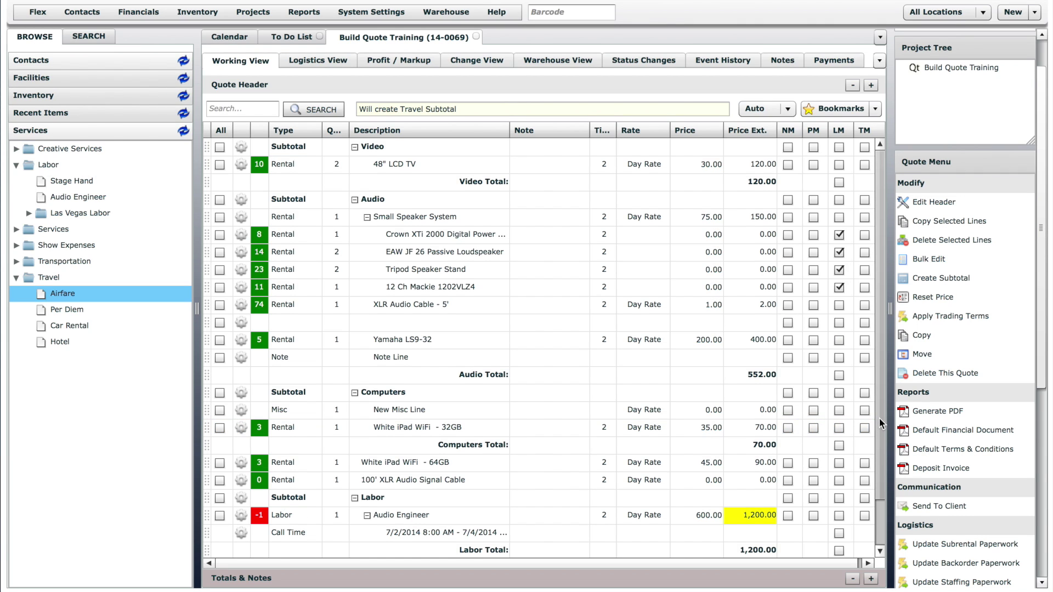
pyautogui.moveTo(879, 418); pyautogui.dragTo(879, 527)
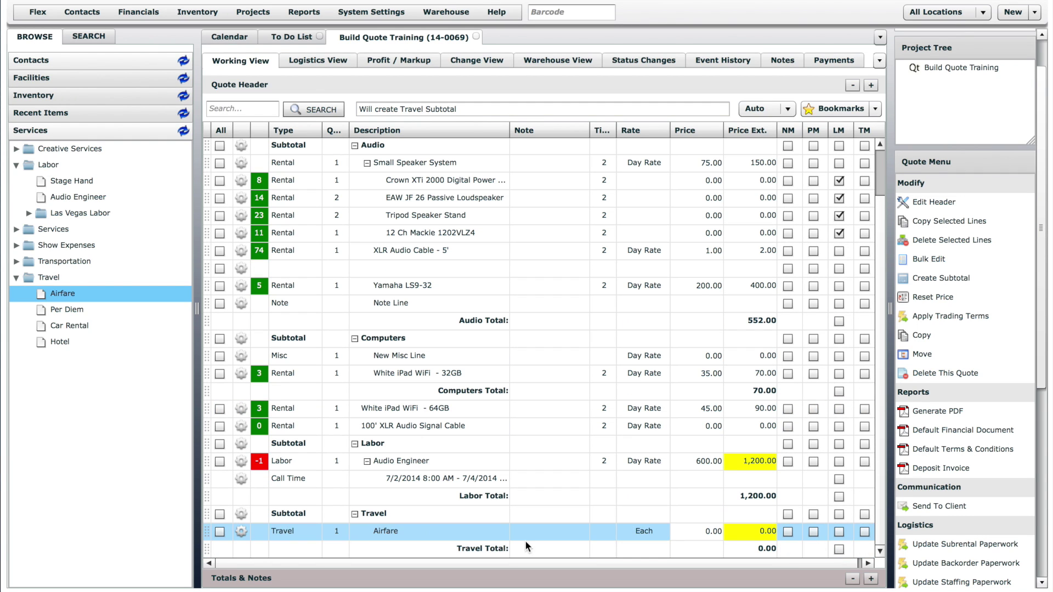
pyautogui.click(695, 531)
pyautogui.write('550')
pyautogui.click(656, 449)
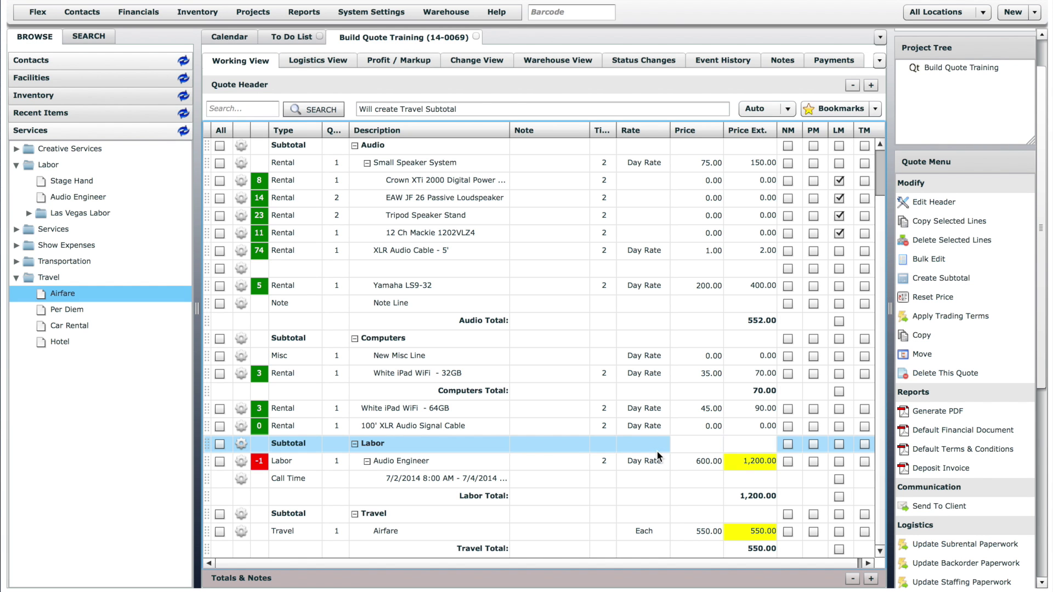
# Look through the line actions available for the 48" LCD TV and dismiss them.
pyautogui.click(879, 167)
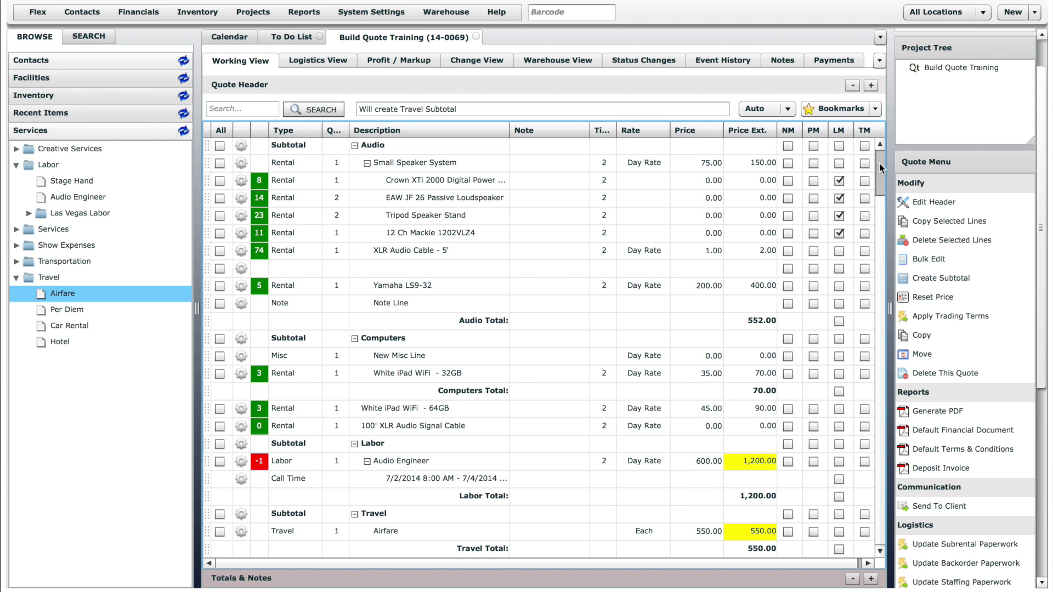
pyautogui.moveTo(879, 168); pyautogui.dragTo(879, 147)
pyautogui.click(348, 164)
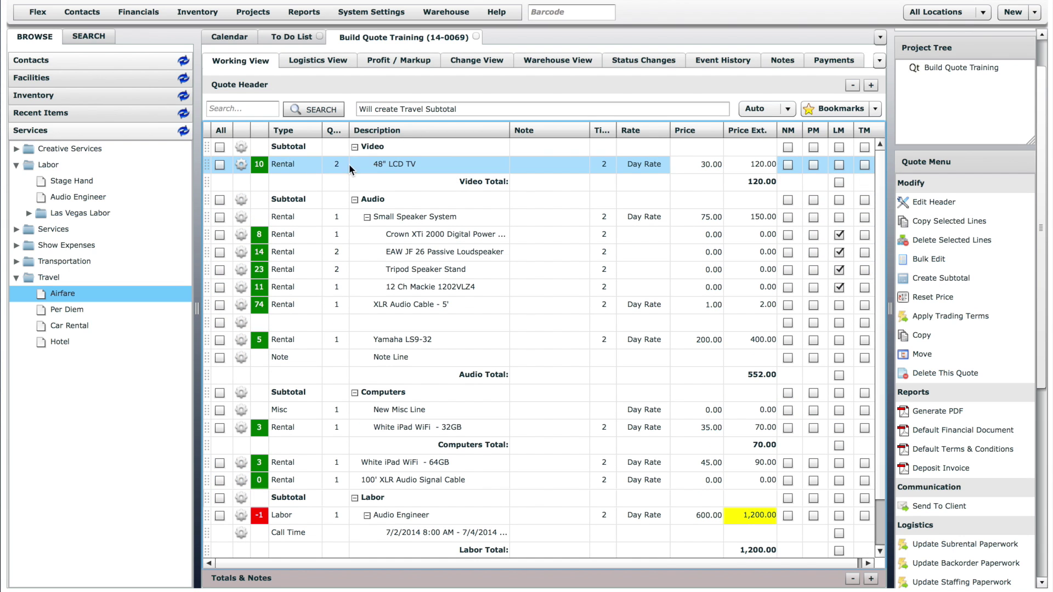
pyautogui.click(245, 164)
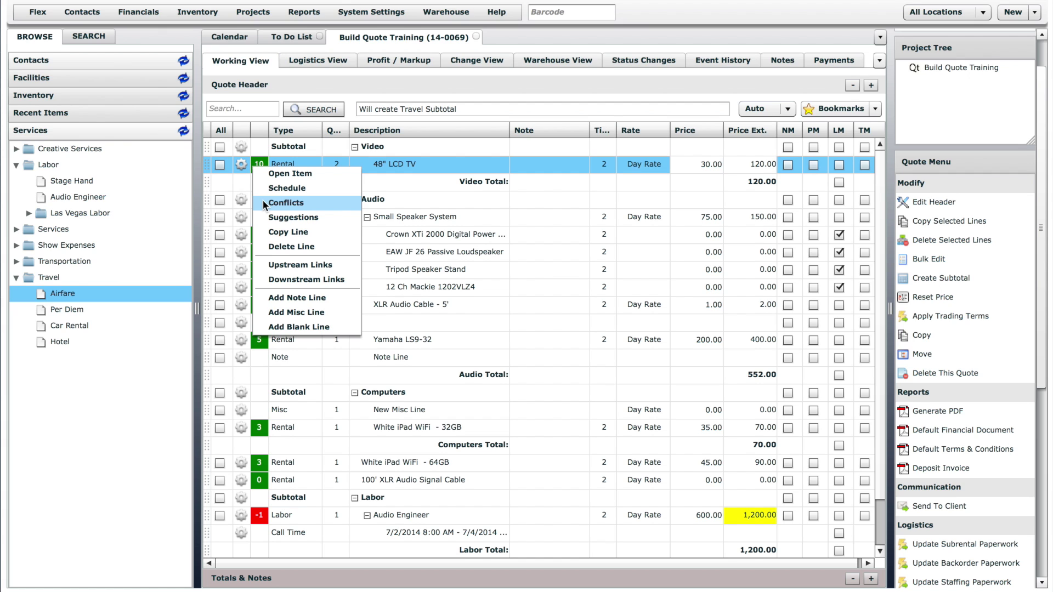
pyautogui.click(465, 344)
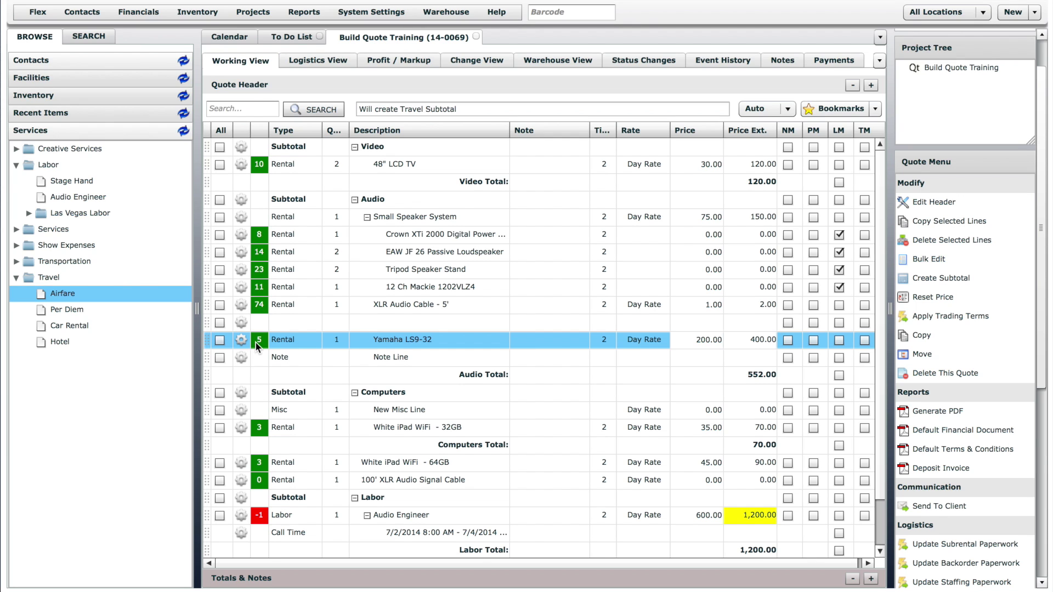
# Set the quantity of the Yamaha LS9-32 line to 7.
pyautogui.click(344, 340)
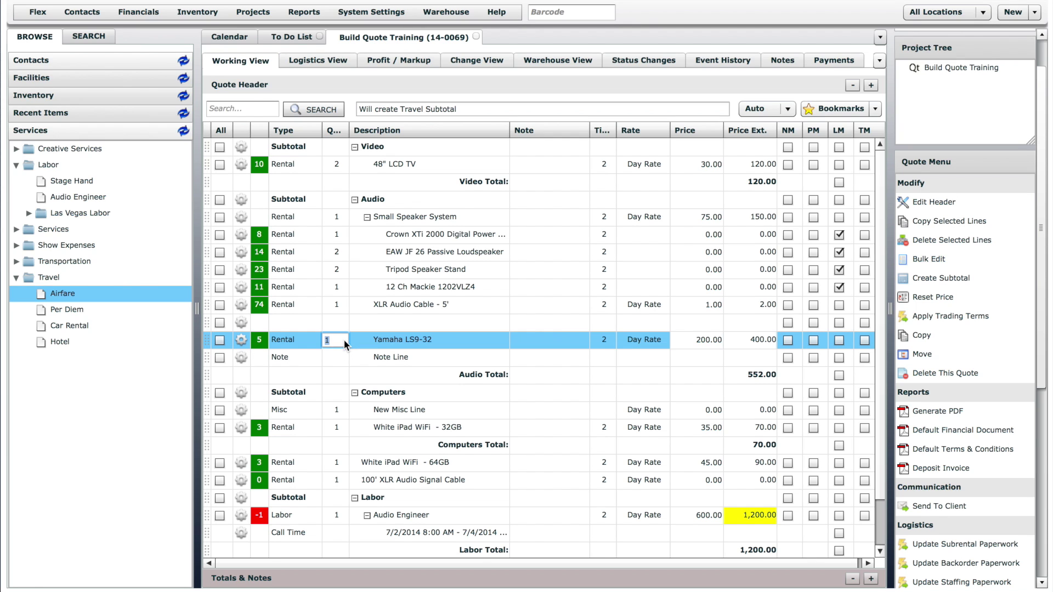
pyautogui.write('7')
pyautogui.press('Return')
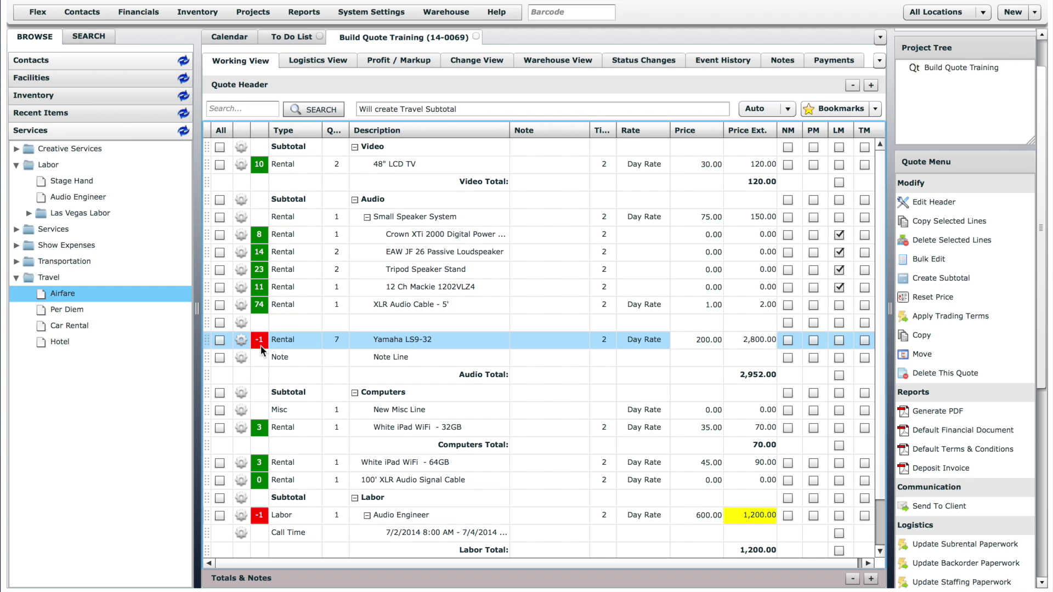
# Review the conflicts and availability of the Yamaha LS9-32 line and close the report.
pyautogui.click(240, 340)
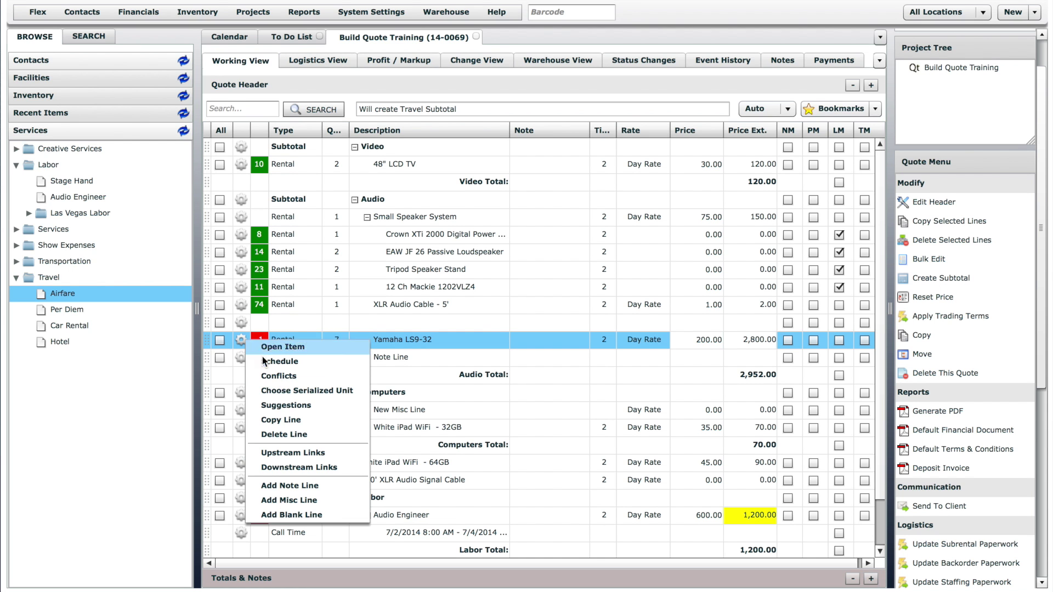
pyautogui.click(275, 373)
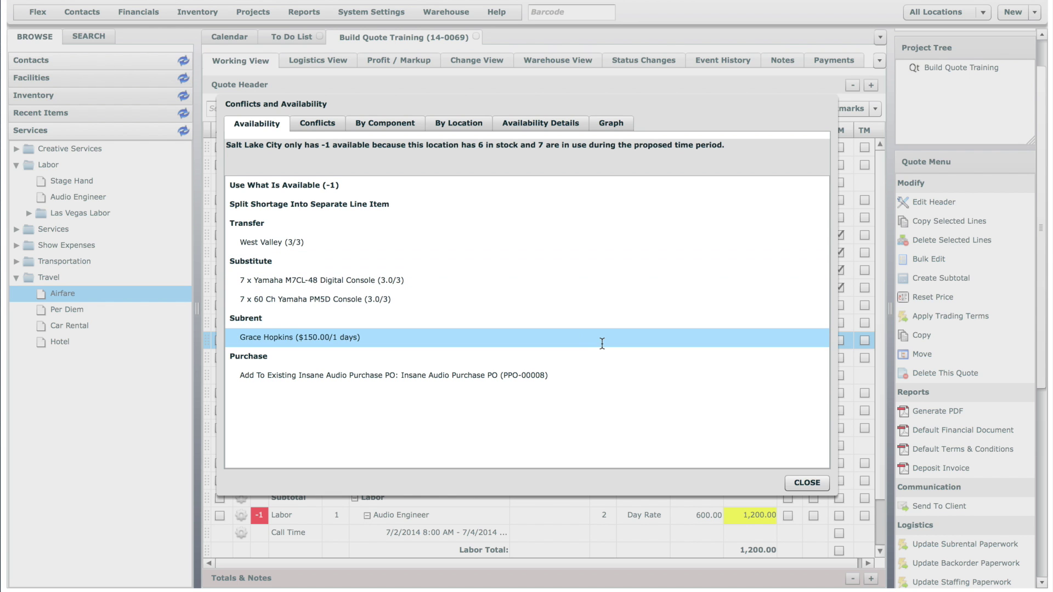
pyautogui.click(807, 482)
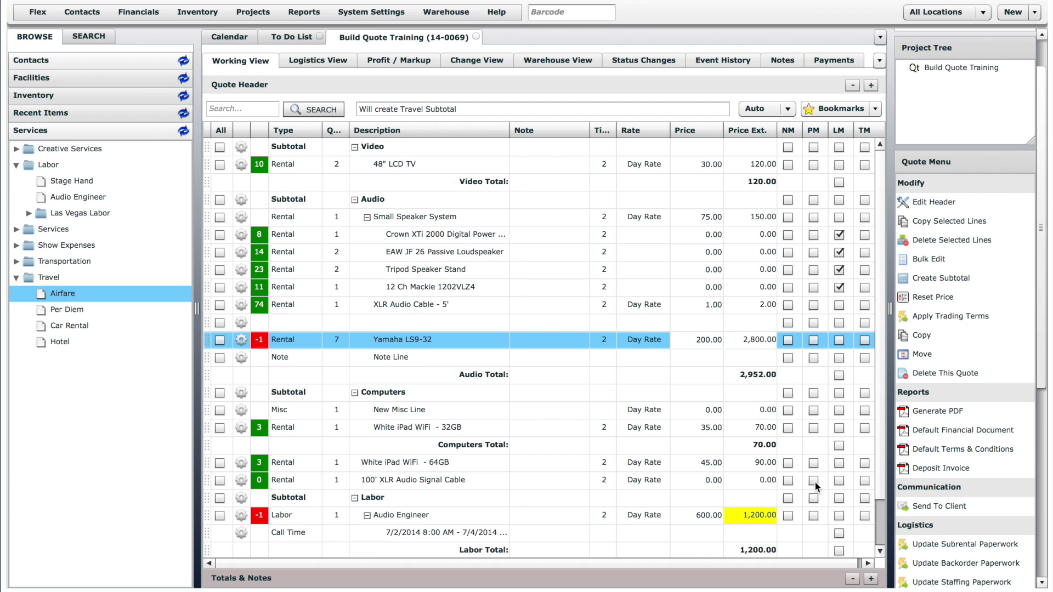
# Examine the serialized units offered for the Yamaha LS9-32 and leave the selection without choosing one.
pyautogui.click(241, 341)
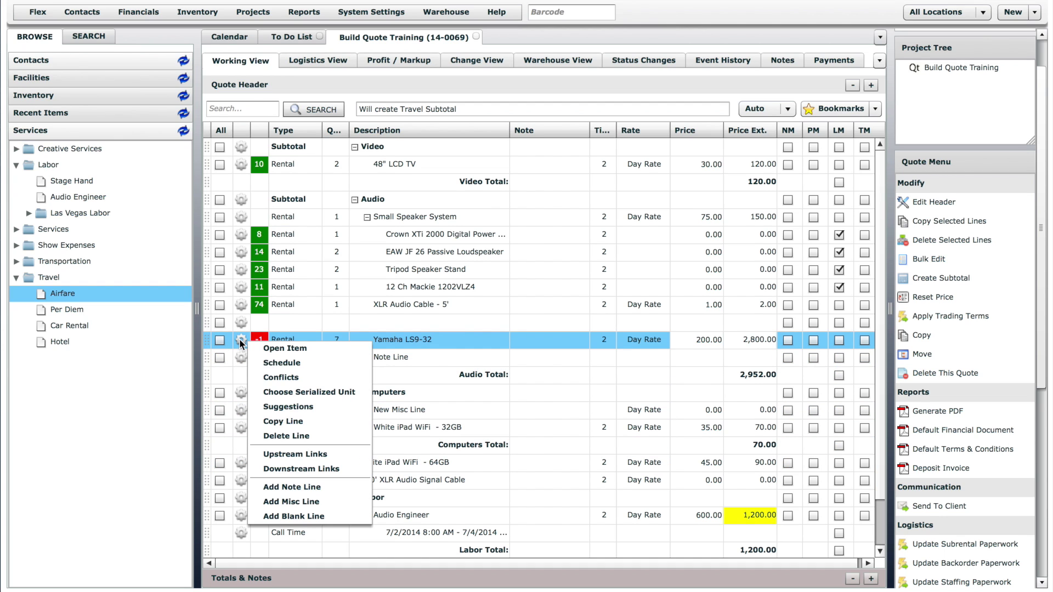
pyautogui.click(313, 391)
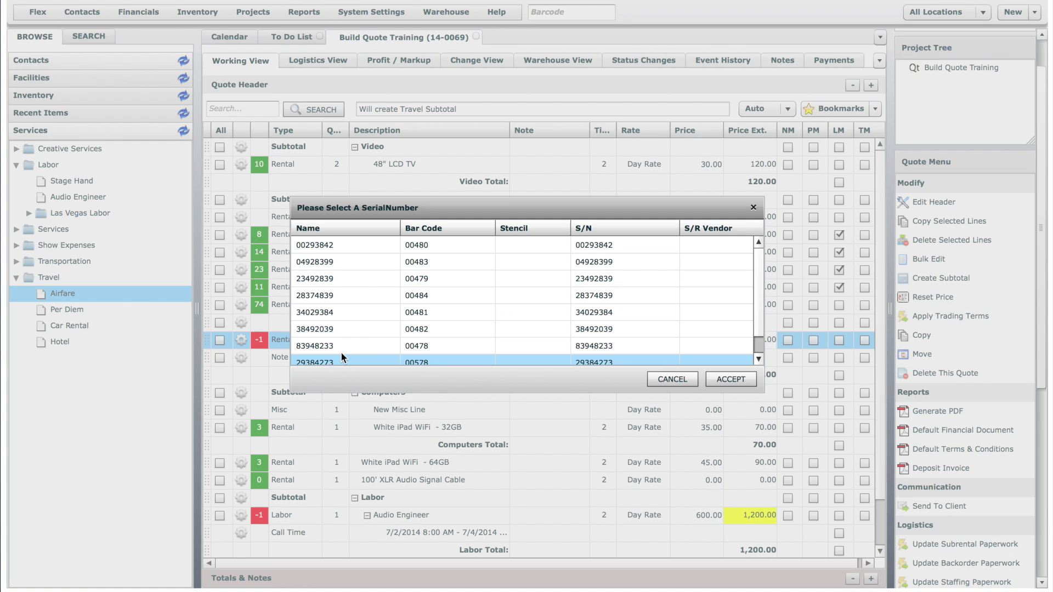
pyautogui.moveTo(759, 291)
pyautogui.mouseDown()
pyautogui.moveTo(756, 317)
pyautogui.moveTo(758, 278)
pyautogui.mouseUp()
pyautogui.click(671, 378)
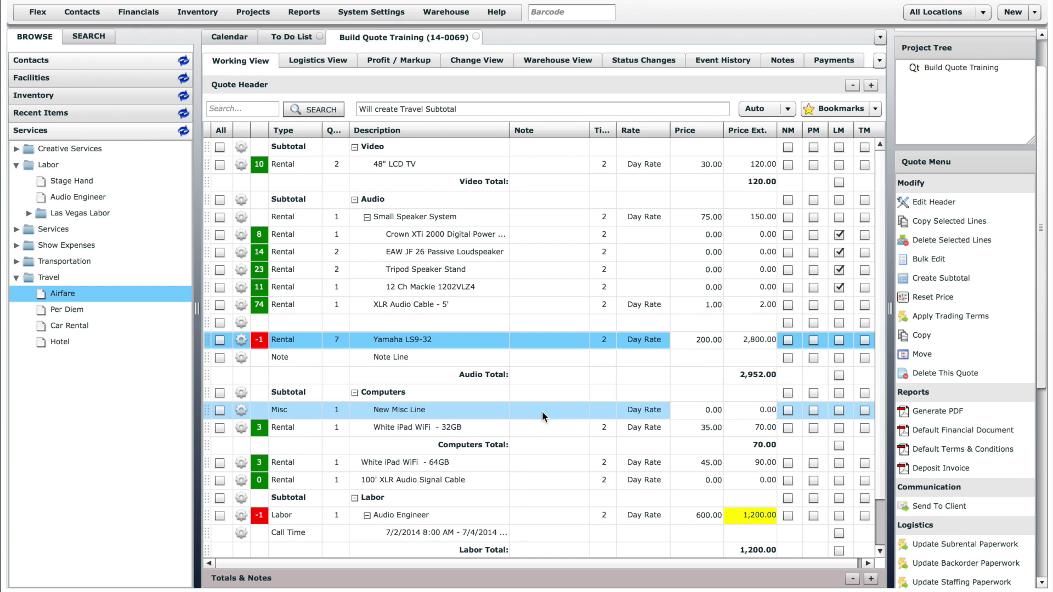
# Review the Signal Cable, Speaker Cable and General suggestions for the Small Speaker System without adding any.
pyautogui.click(240, 217)
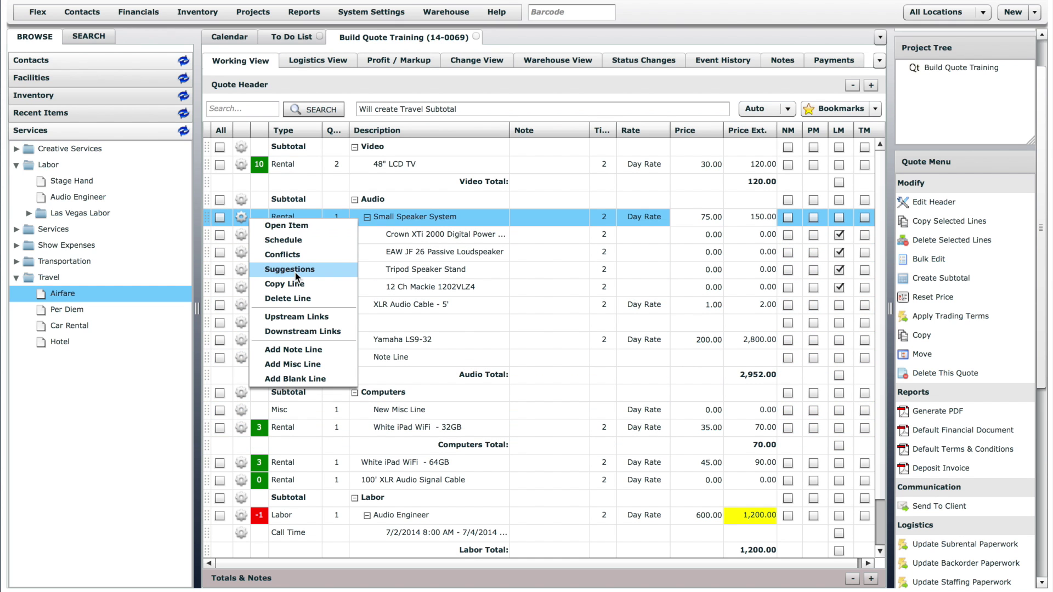
pyautogui.click(294, 271)
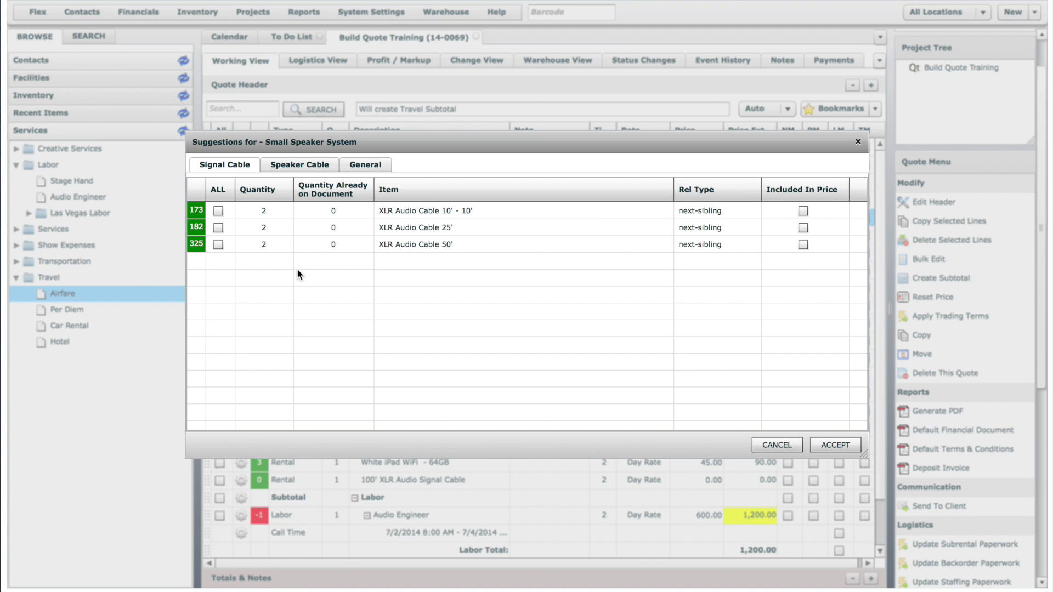
pyautogui.click(296, 166)
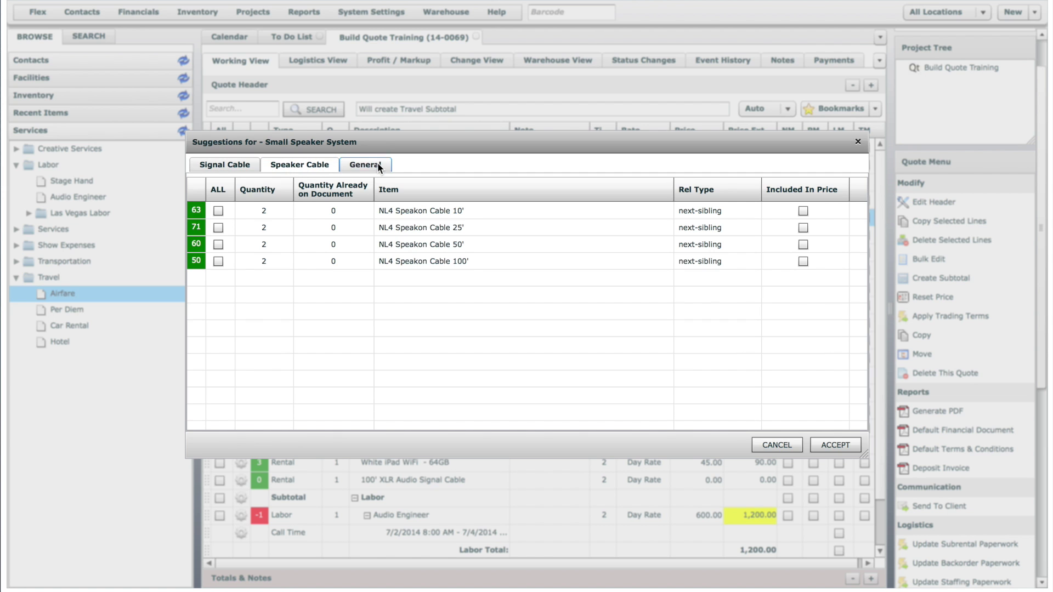
pyautogui.click(377, 166)
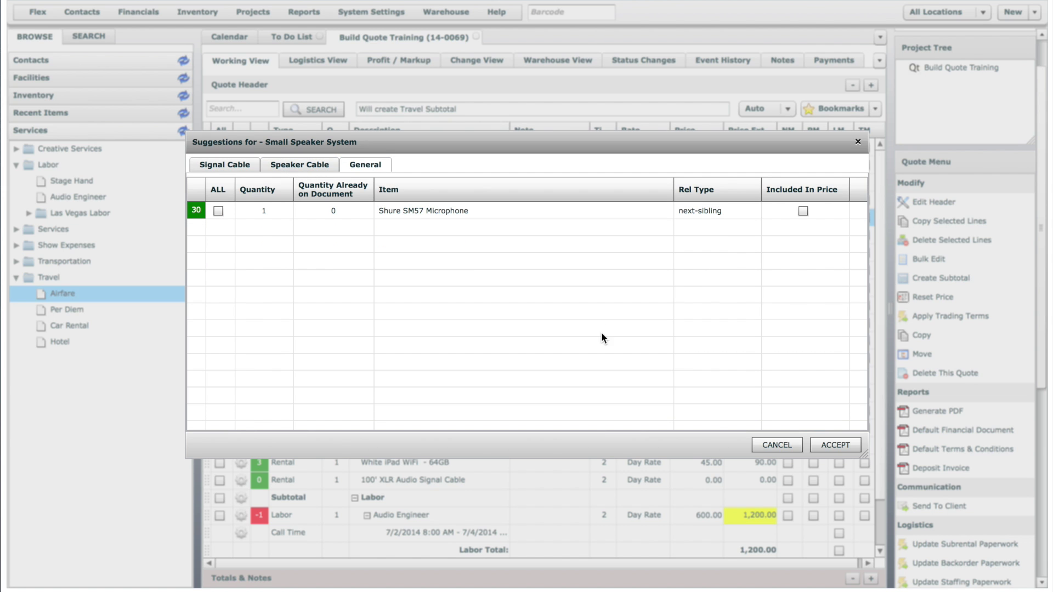
pyautogui.click(770, 443)
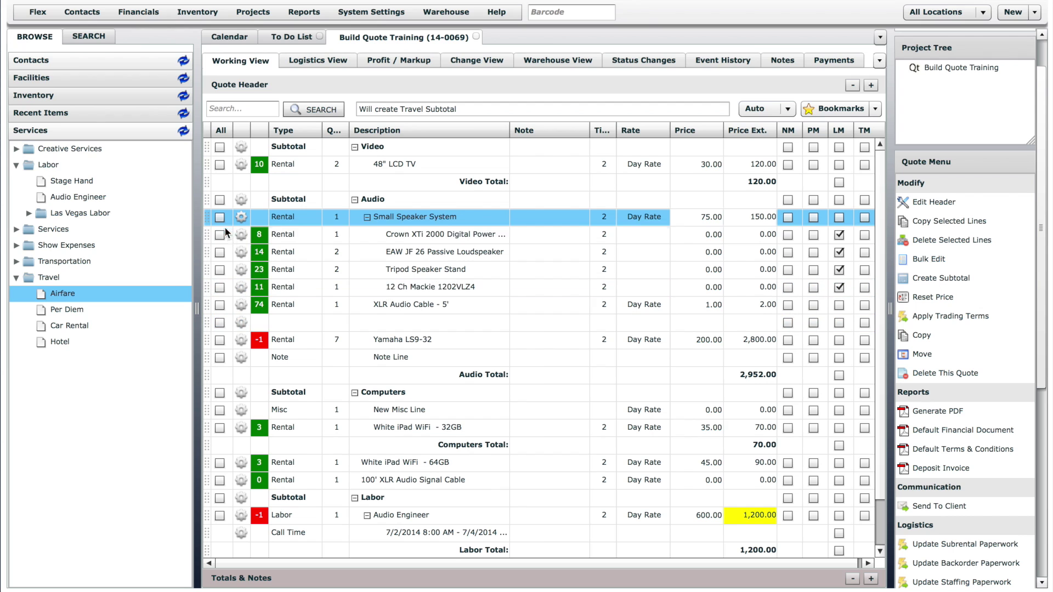
# Copy the Small Speaker System line and paste it below the XLR Audio Cable - 5' line in the Audio section.
pyautogui.click(240, 216)
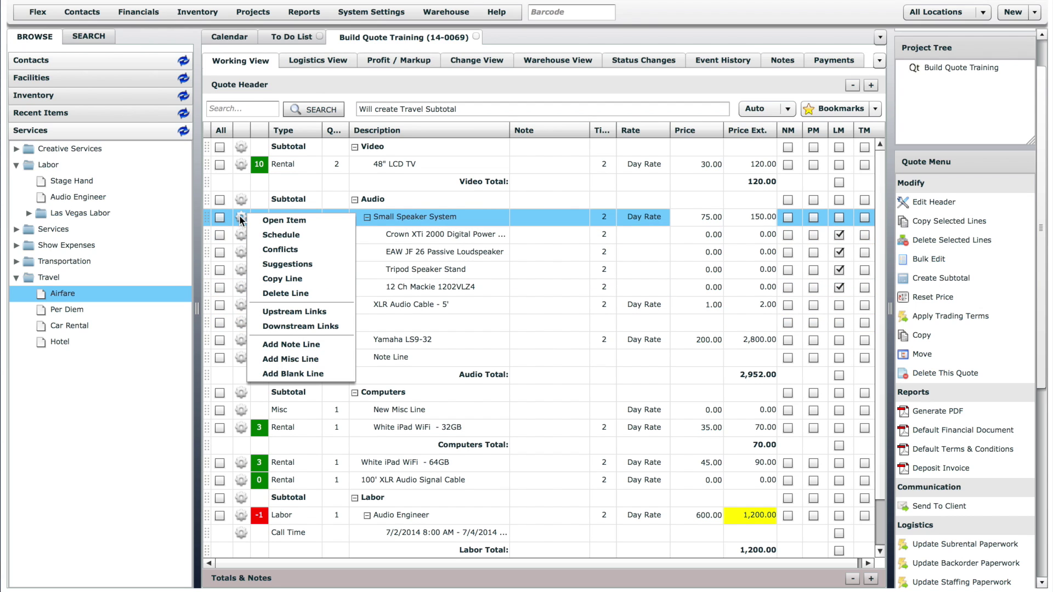
pyautogui.click(287, 279)
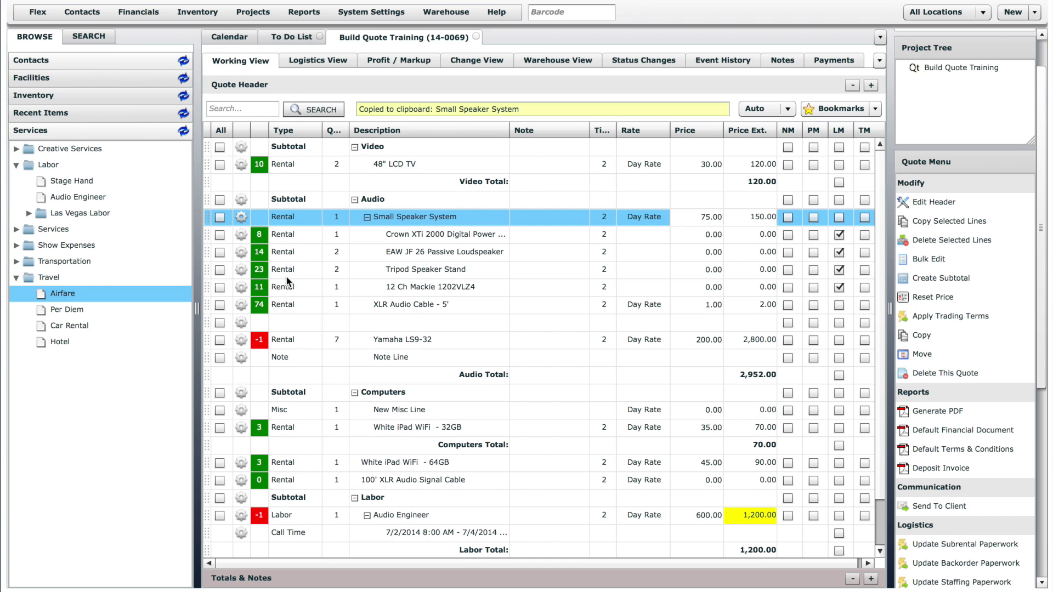
pyautogui.click(241, 306)
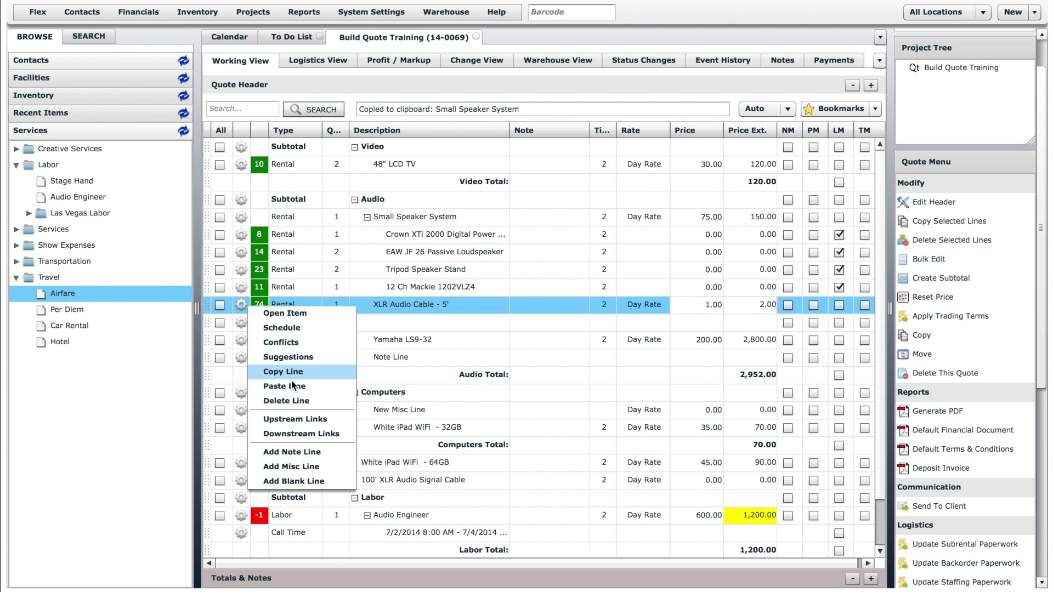
pyautogui.click(291, 386)
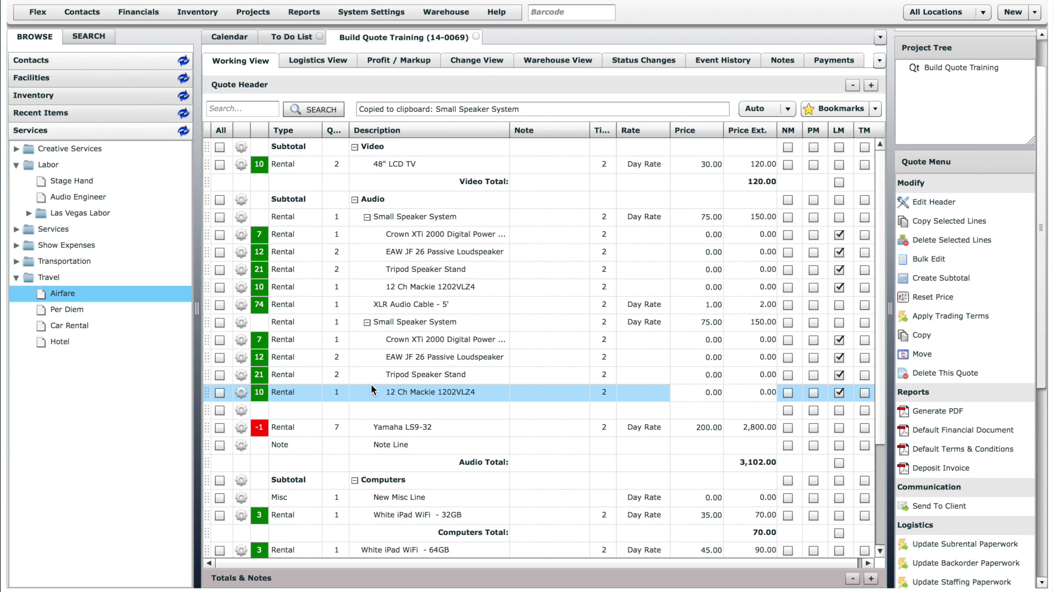
# Delete the duplicate Small Speaker System line below the XLR Audio Cable - 5' line.
pyautogui.click(241, 323)
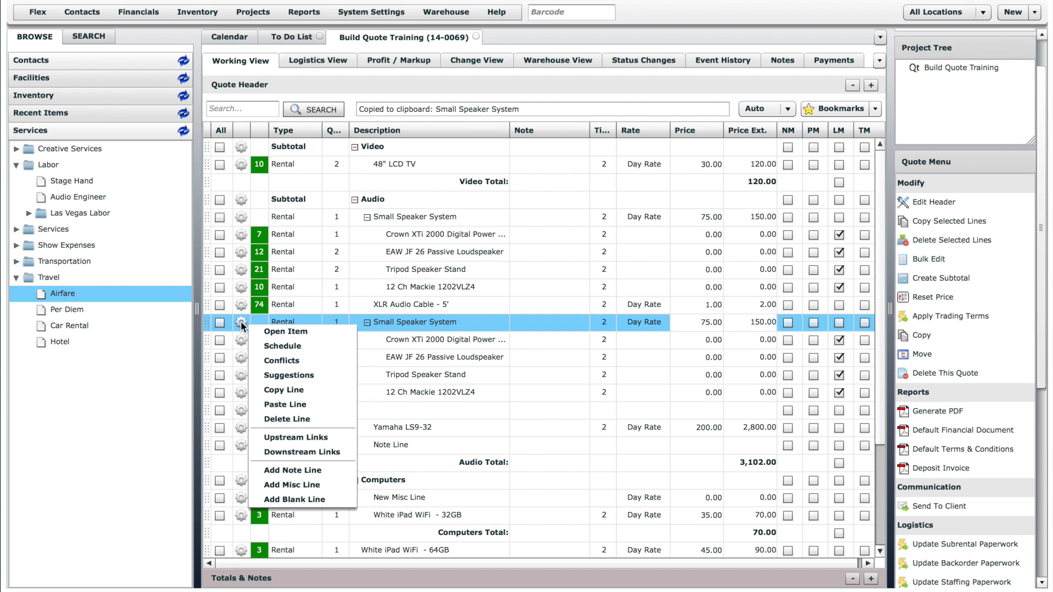
pyautogui.click(287, 418)
pyautogui.click(762, 425)
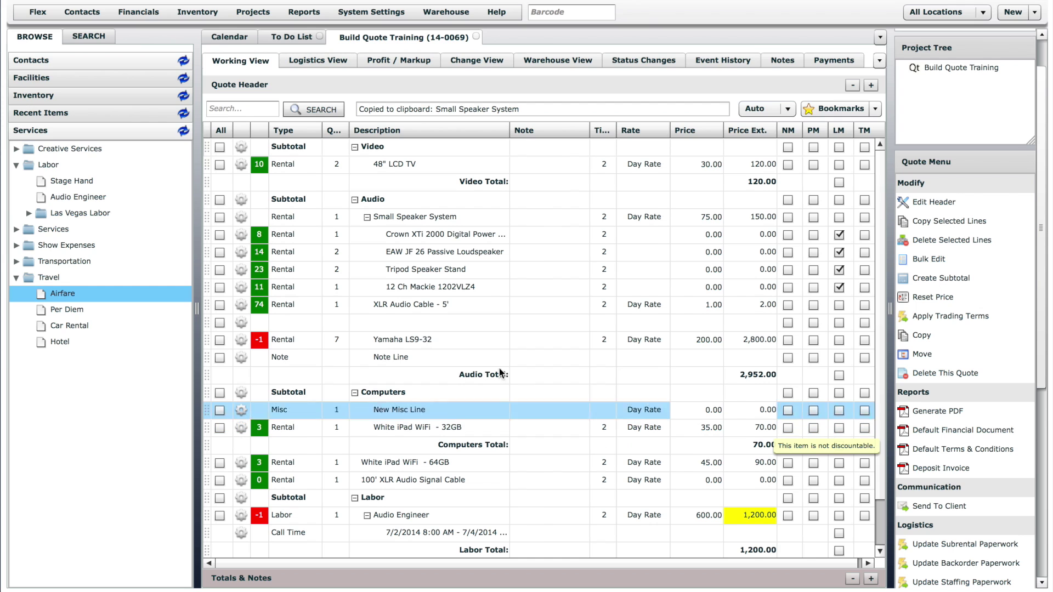
pyautogui.click(241, 341)
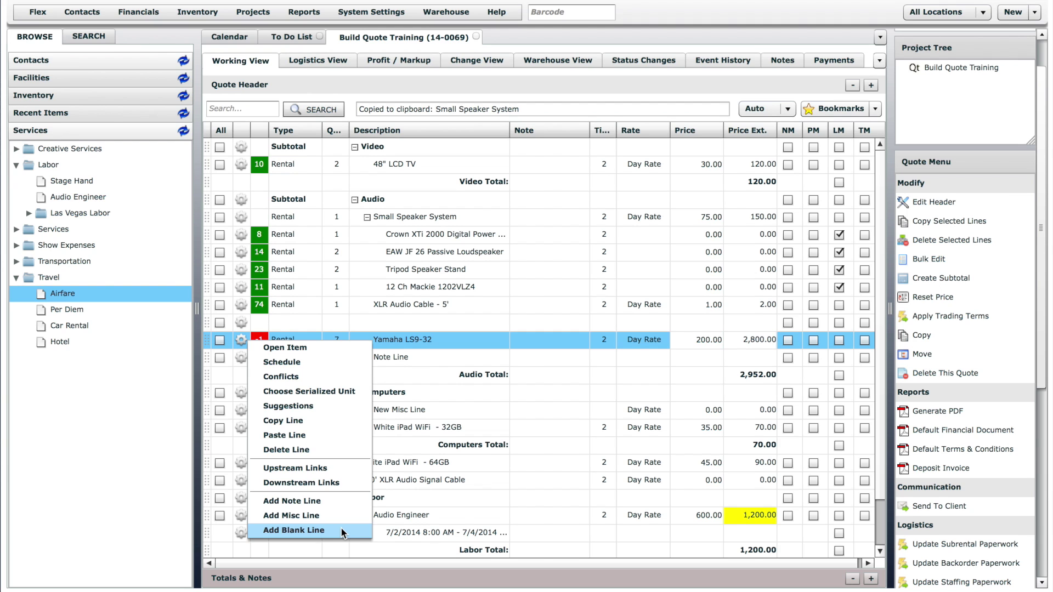
pyautogui.click(878, 189)
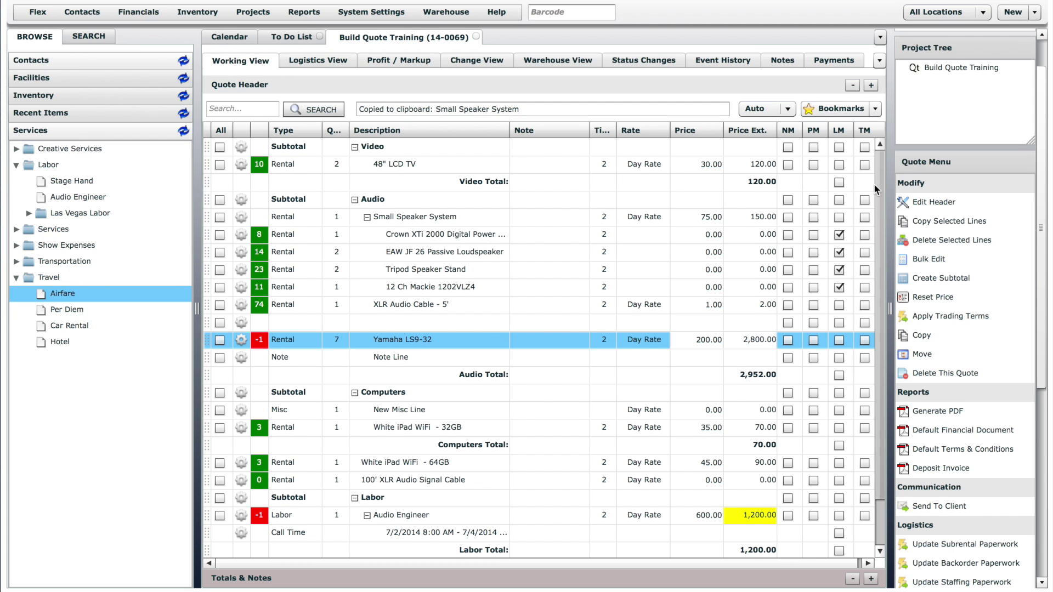
# Enter "Note" as the note of the 48" LCD TV line and turn on NM for that line.
pyautogui.click(537, 165)
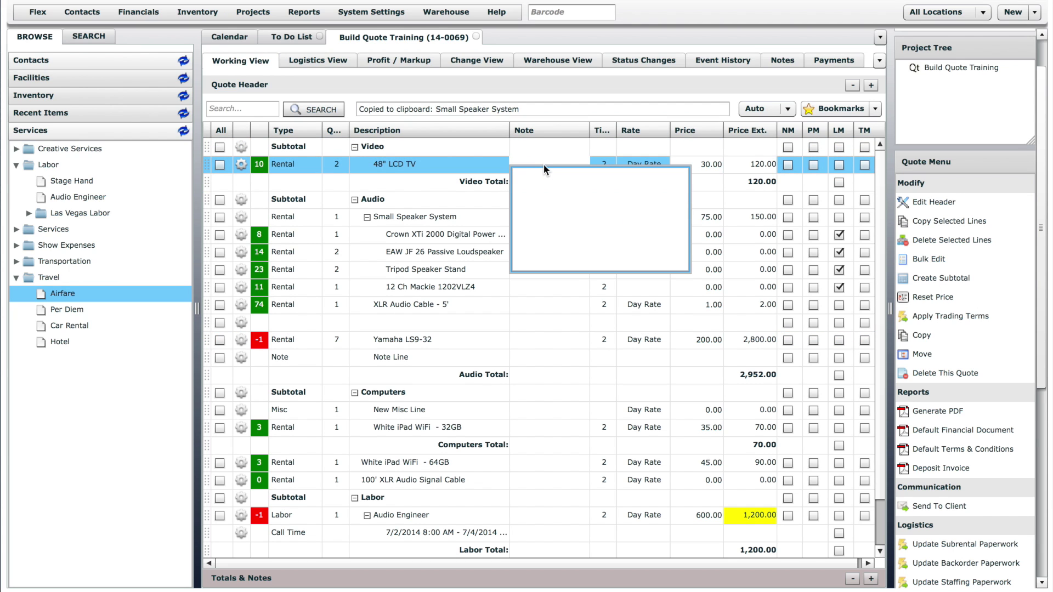
pyautogui.write('Note')
pyautogui.click(489, 157)
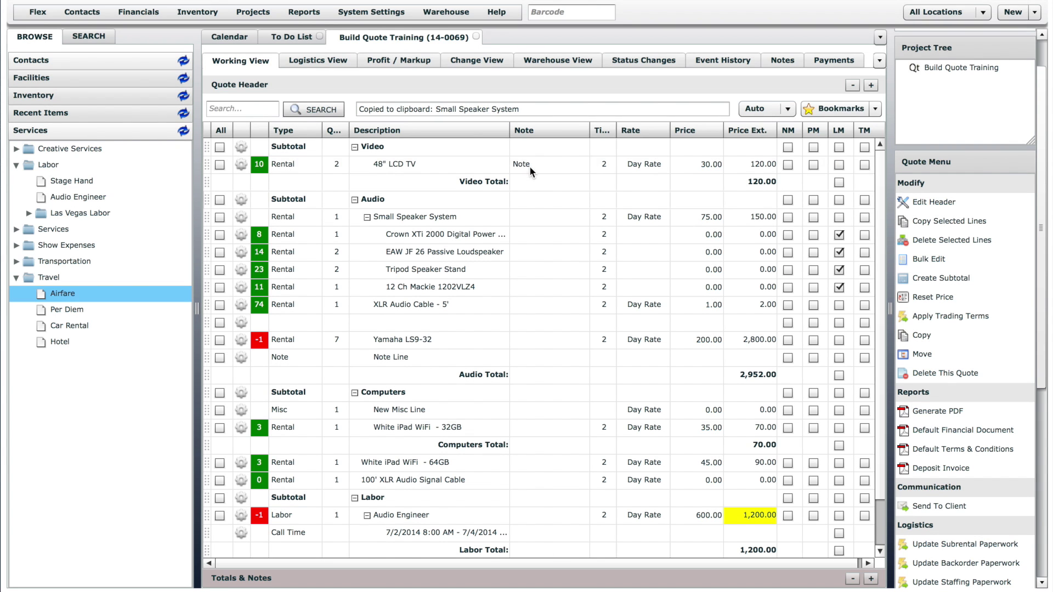
pyautogui.click(529, 166)
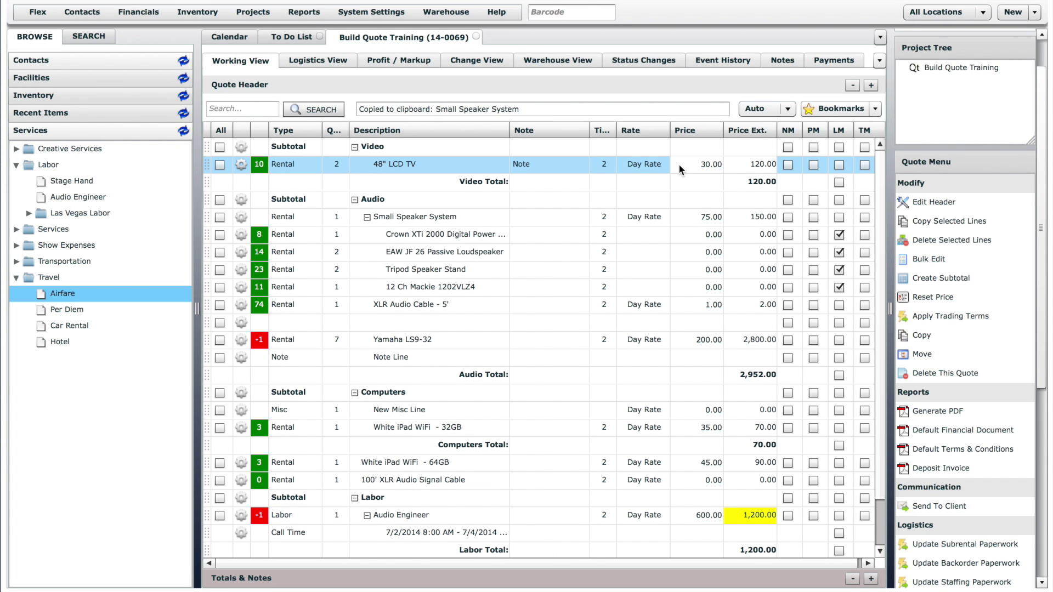
pyautogui.click(787, 166)
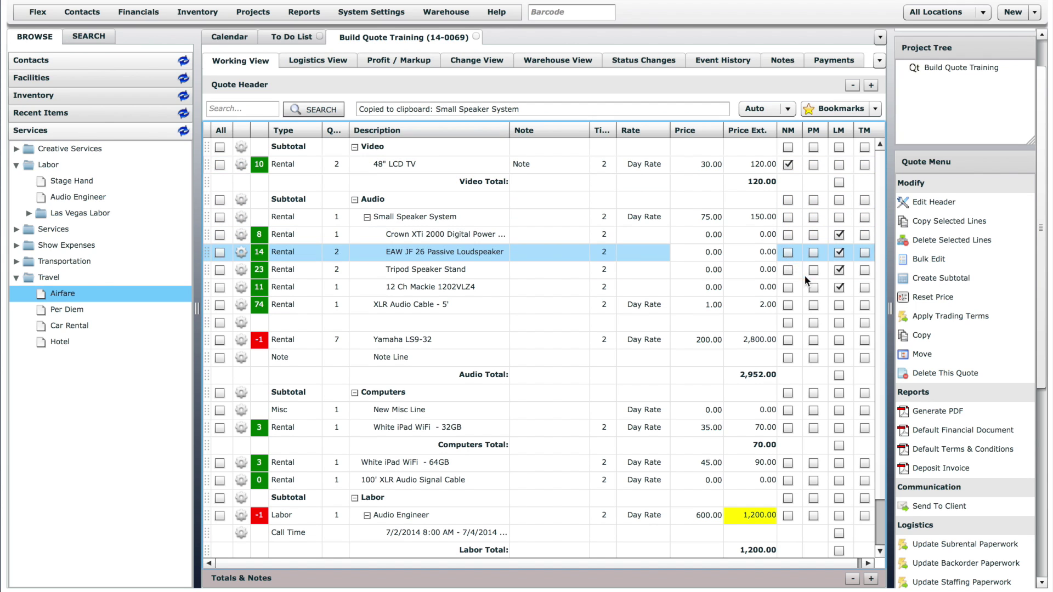
# Turn on PM for both White iPad WiFi lines and the 100' XLR Audio Signal Cable, and TM for the Yamaha LS9-32.
pyautogui.click(815, 428)
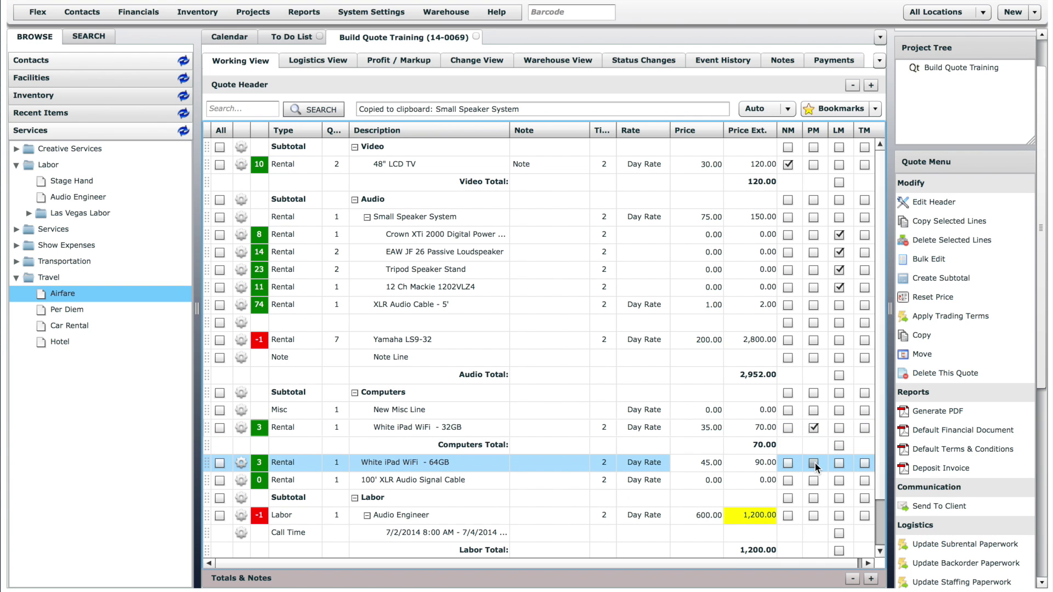
pyautogui.click(813, 463)
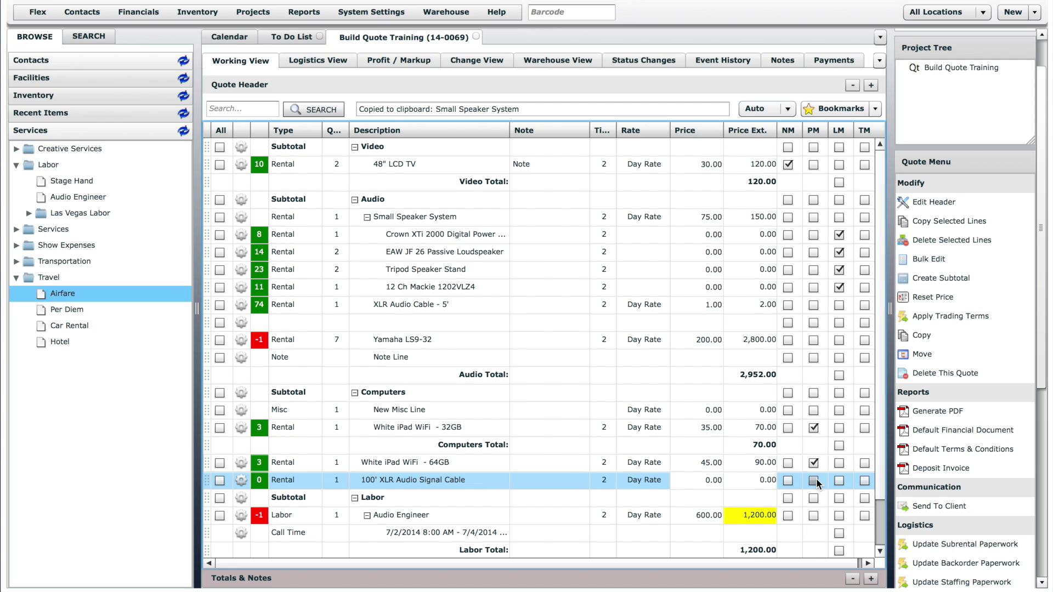
pyautogui.click(814, 480)
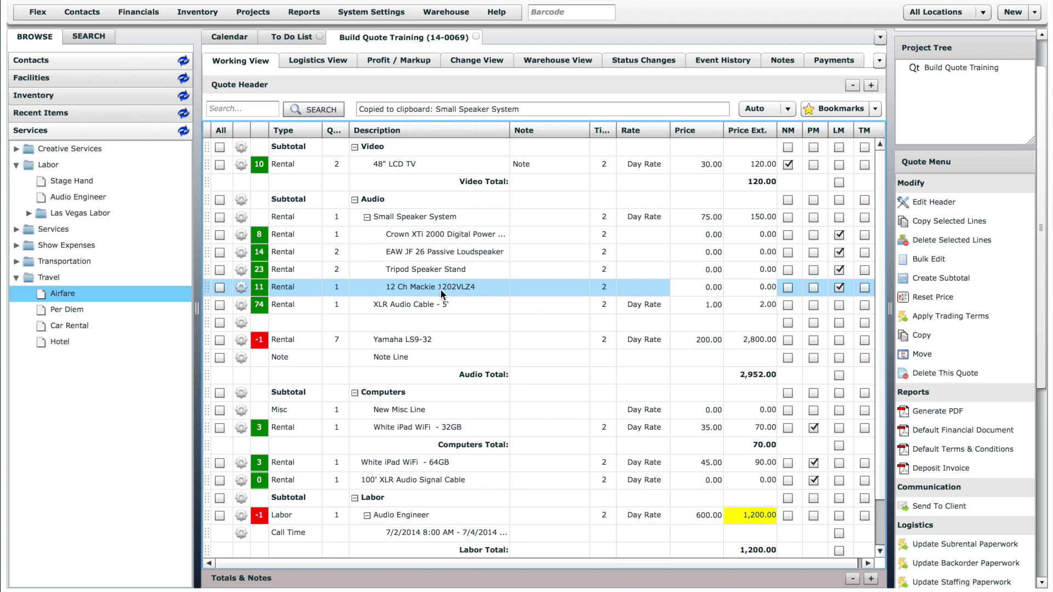
pyautogui.click(863, 341)
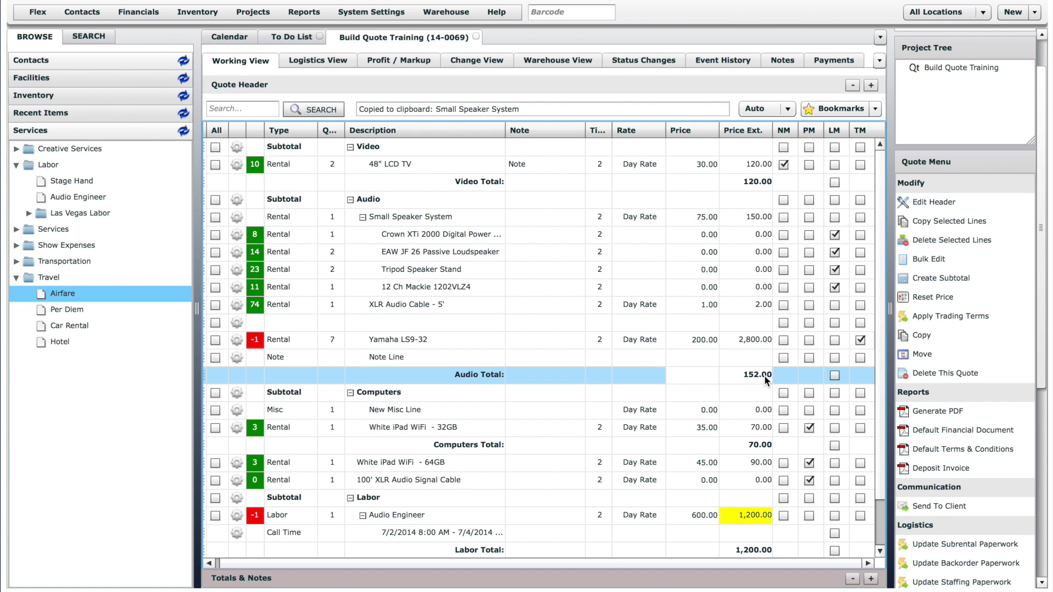
# Generate the quote as a PDF and review its line items and totals.
pyautogui.click(953, 415)
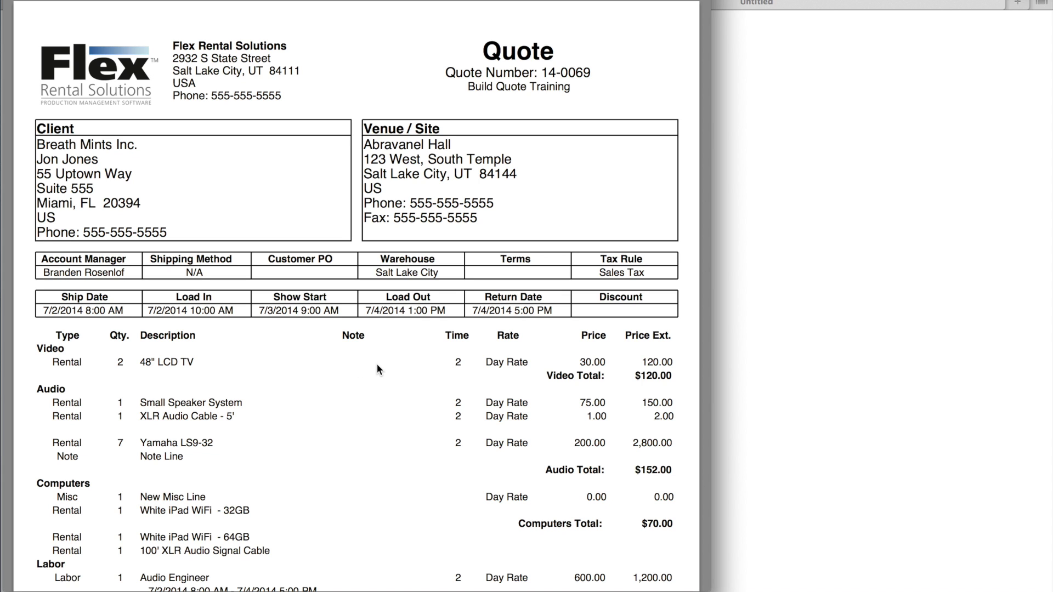
pyautogui.scroll(-4, 376, 364)
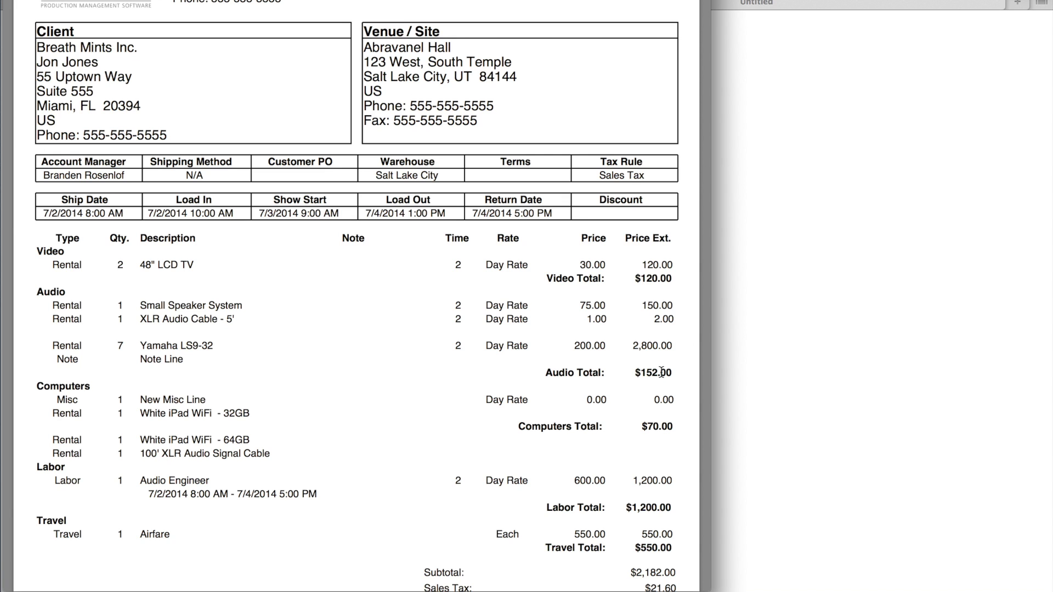
pyautogui.scroll(-5, 661, 372)
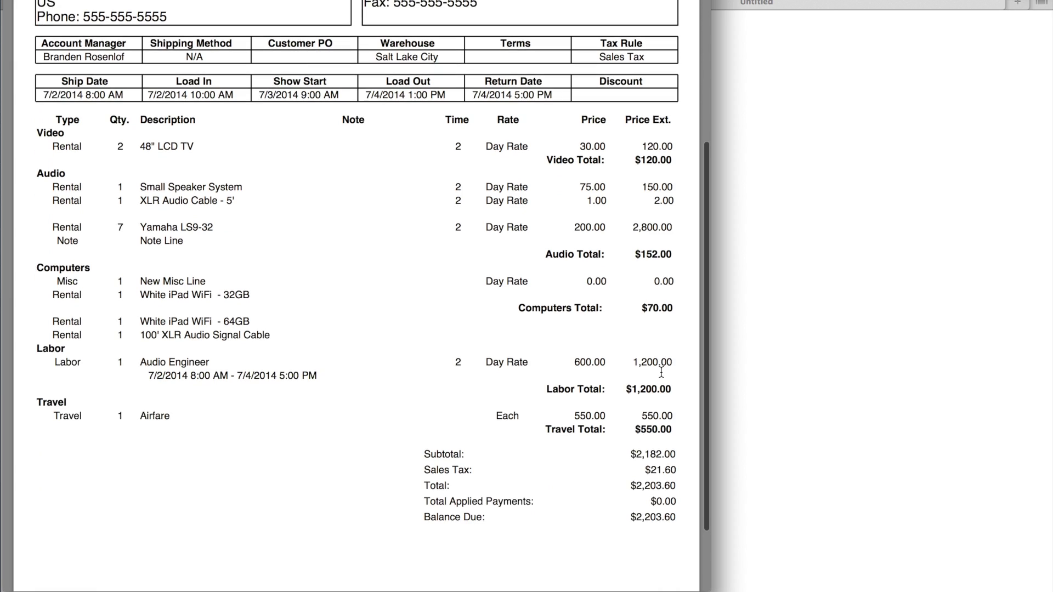